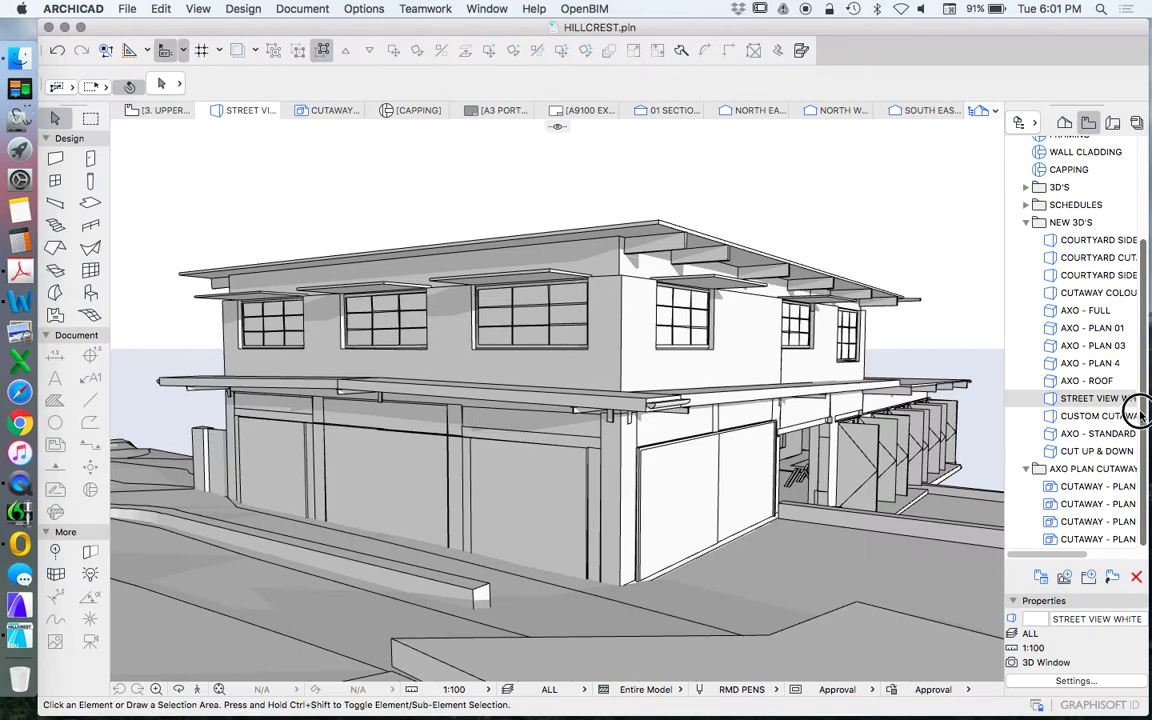
Adjust the street view and review the 3D rendering styles without changing them.
{"action": "left_click_drag", "start_coordinate": [1140, 404], "coordinate": [1146, 293]}
{"action": "scroll", "coordinate": [1121, 378], "scroll_direction": "down", "scroll_amount": 5}
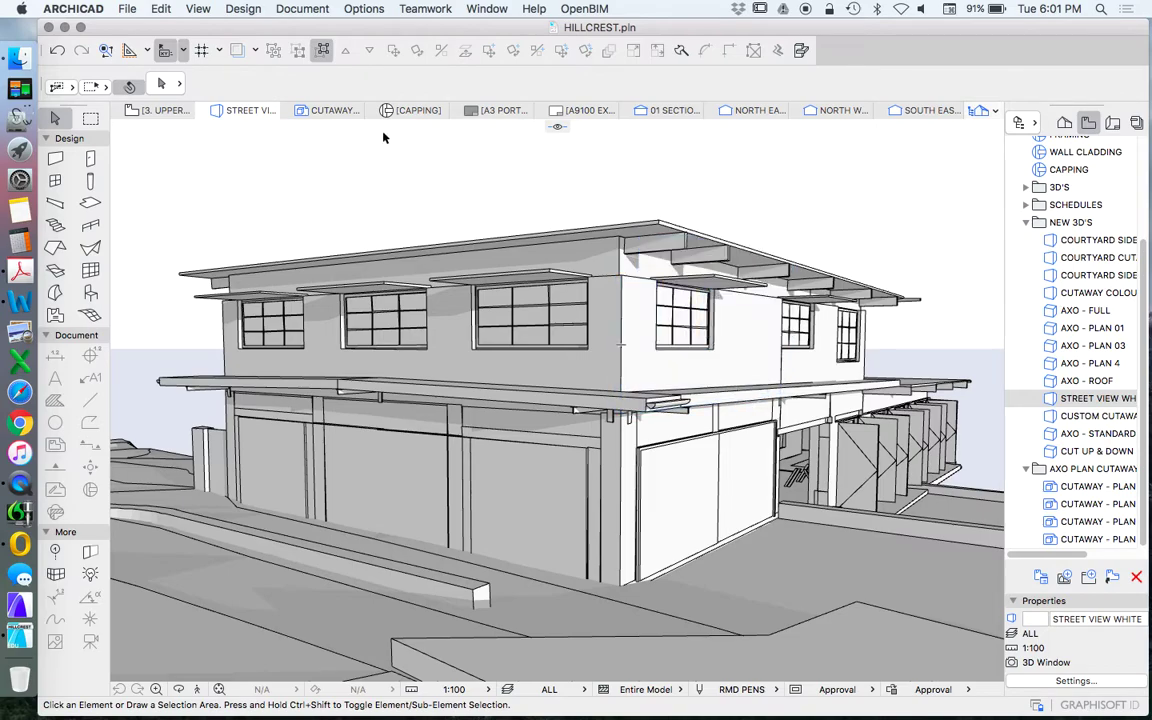
{"action": "left_click", "coordinate": [198, 9]}
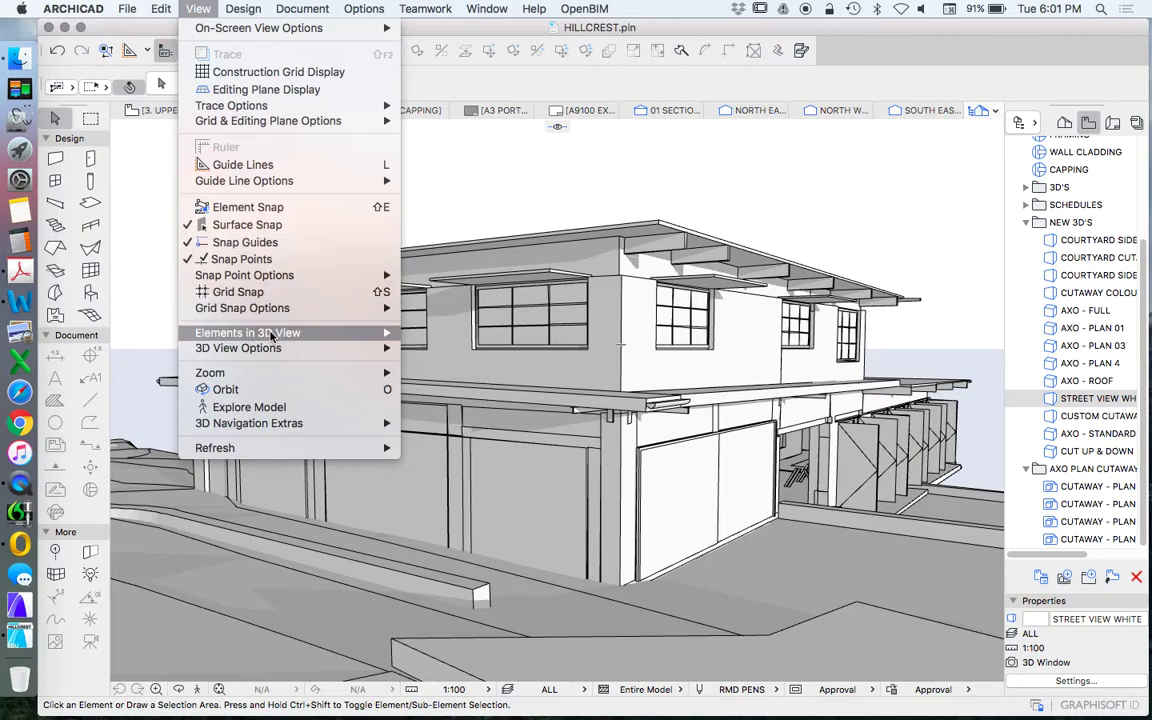
{"action": "mouse_move", "coordinate": [272, 356]}
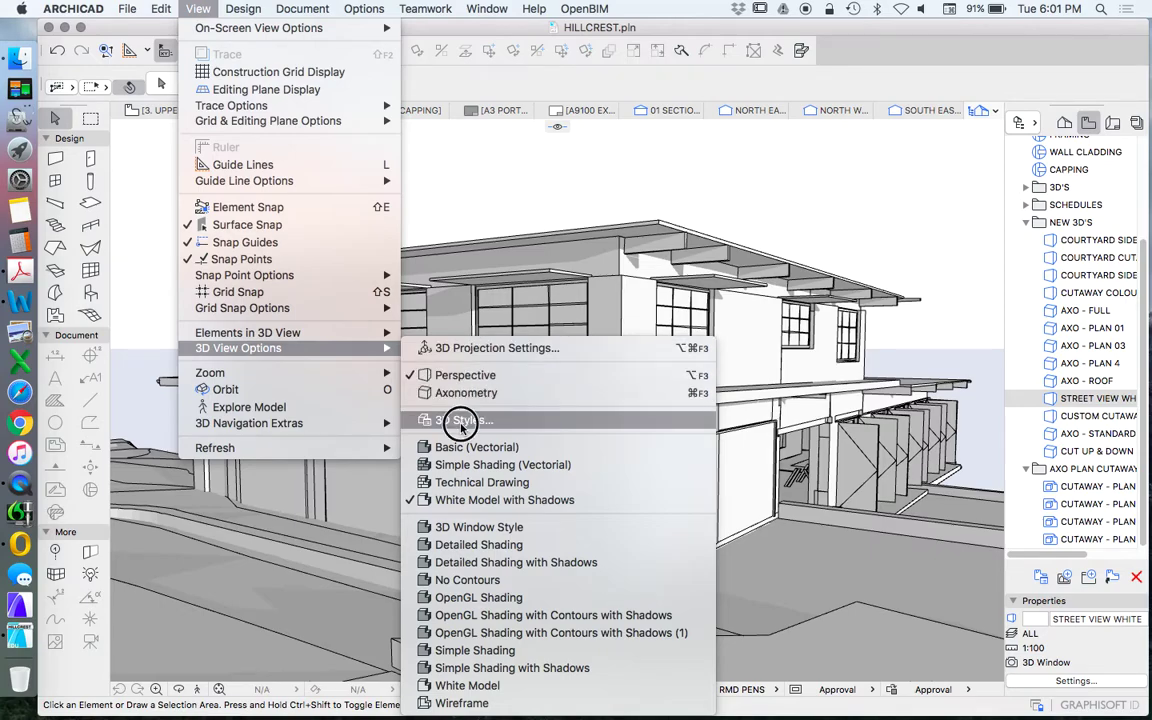
{"action": "mouse_move", "coordinate": [460, 425]}
{"action": "left_mouse_down"}
{"action": "mouse_move", "coordinate": [478, 525]}
{"action": "mouse_move", "coordinate": [481, 427]}
{"action": "left_mouse_up"}
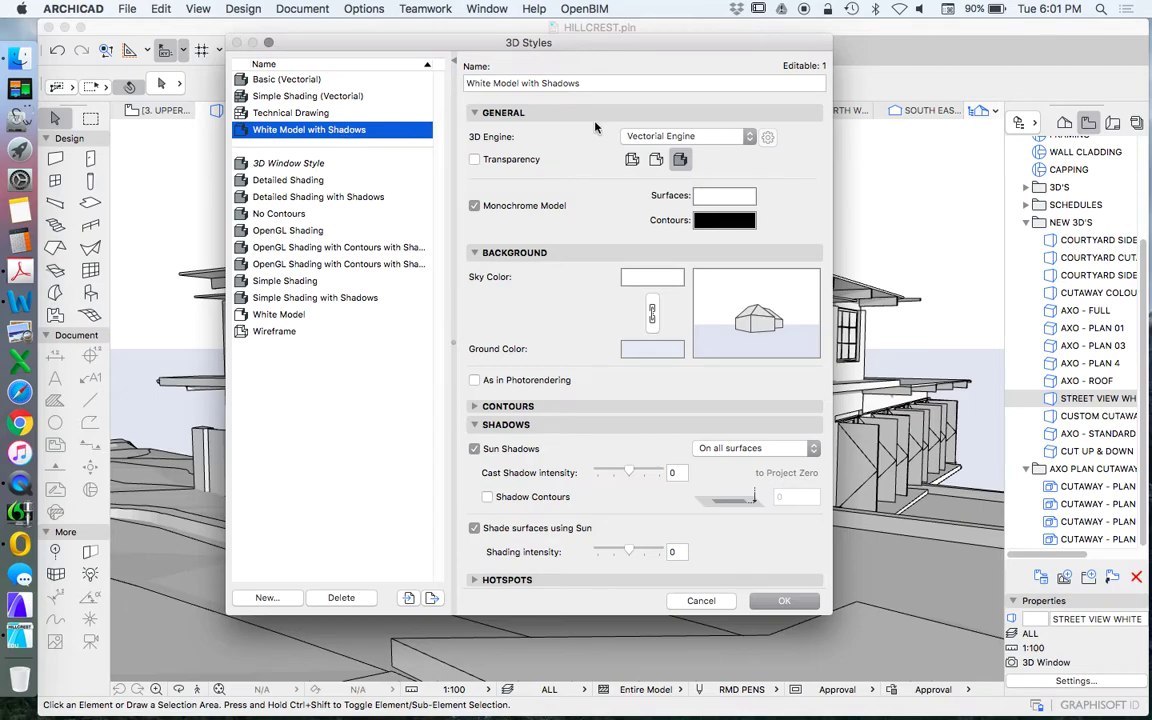
{"action": "left_click", "coordinate": [701, 600]}
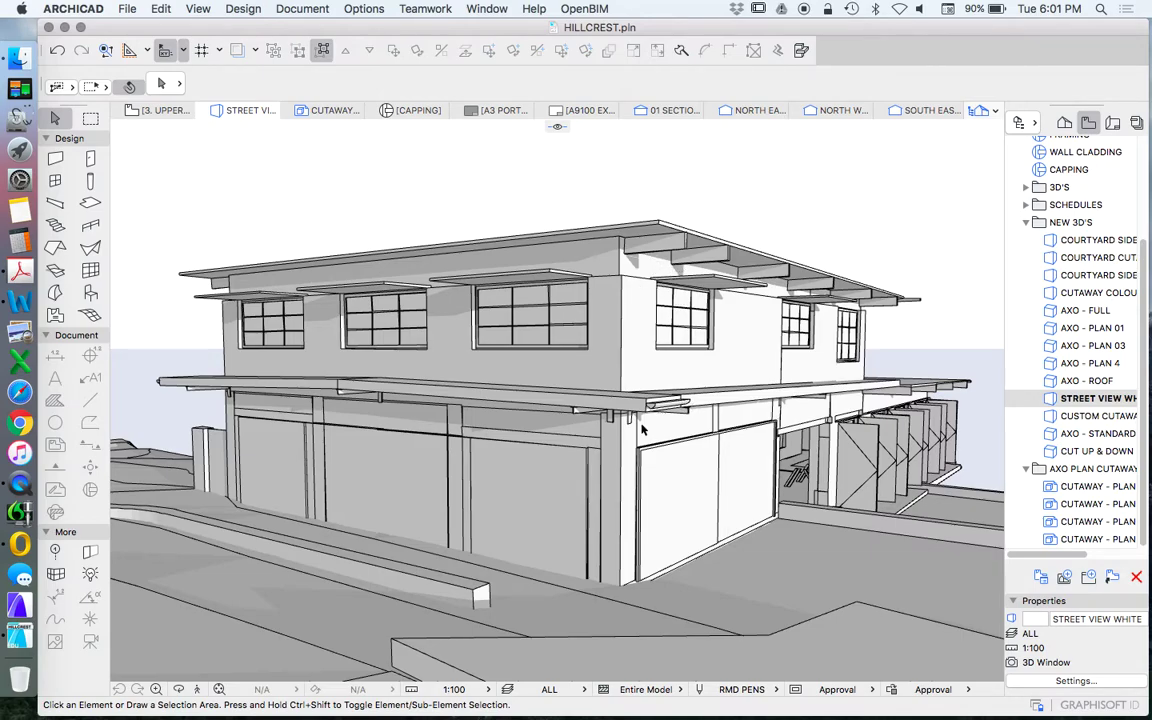
Move the street view's sun to 49.81° azimuth and 30° altitude.
{"action": "left_click", "coordinate": [196, 9]}
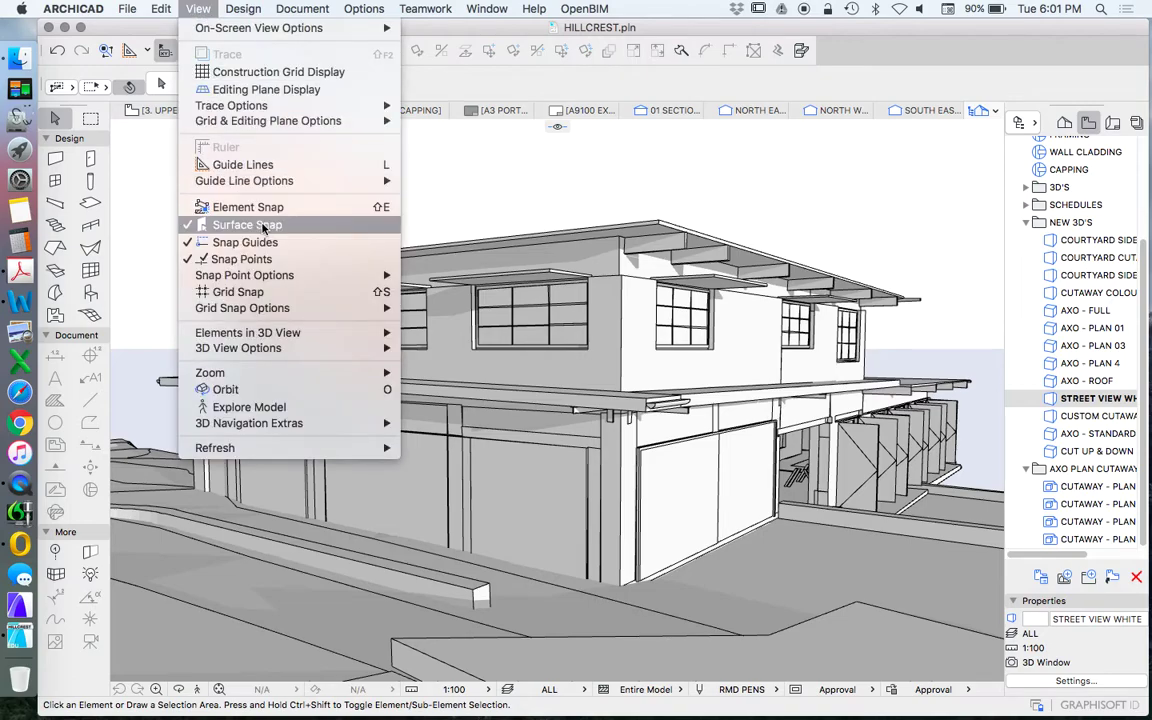
{"action": "mouse_move", "coordinate": [272, 350]}
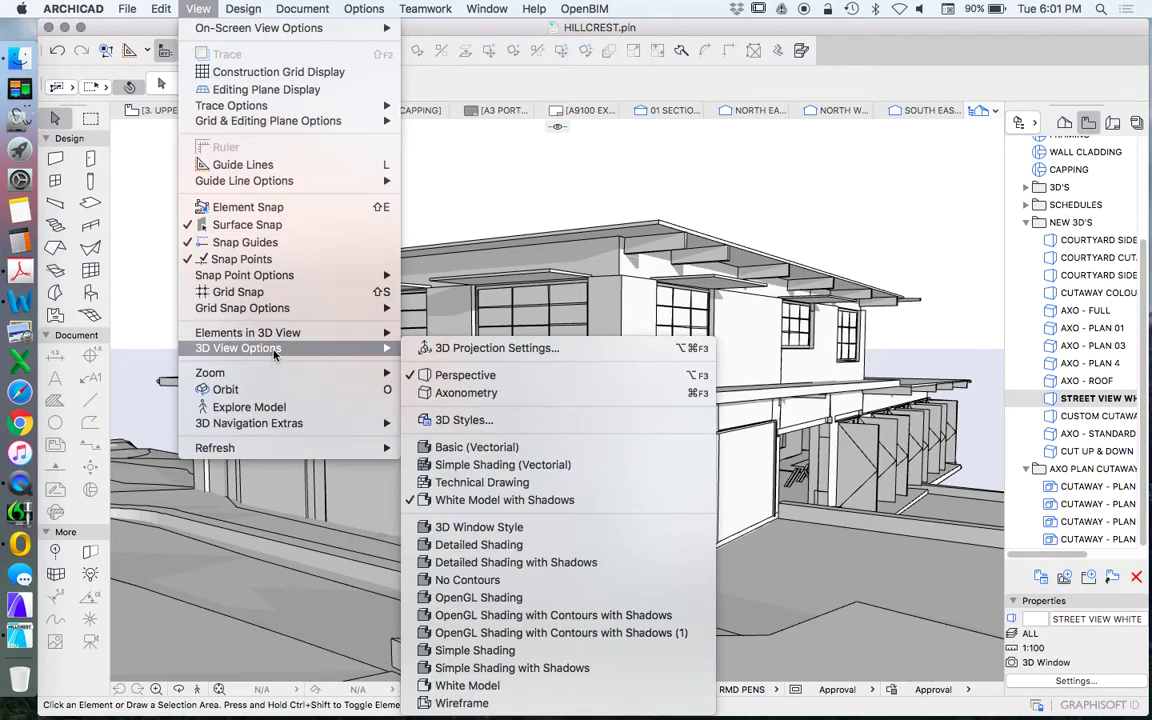
{"action": "left_click", "coordinate": [514, 350]}
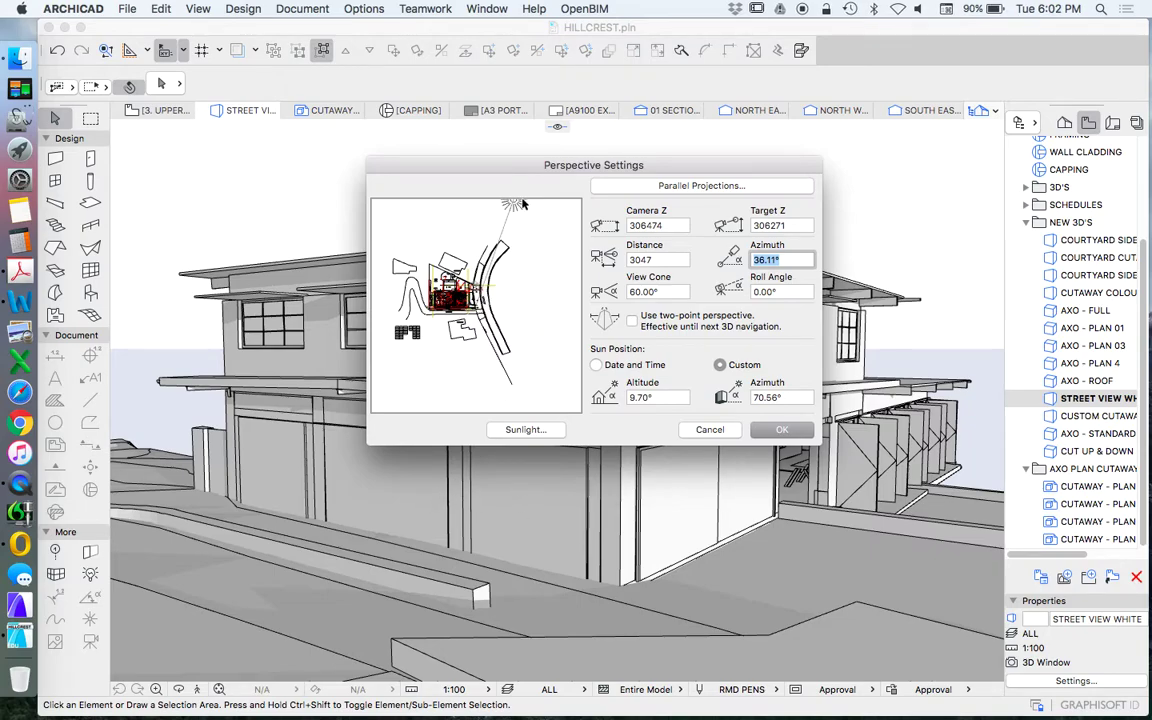
{"action": "left_click_drag", "start_coordinate": [513, 205], "coordinate": [546, 228]}
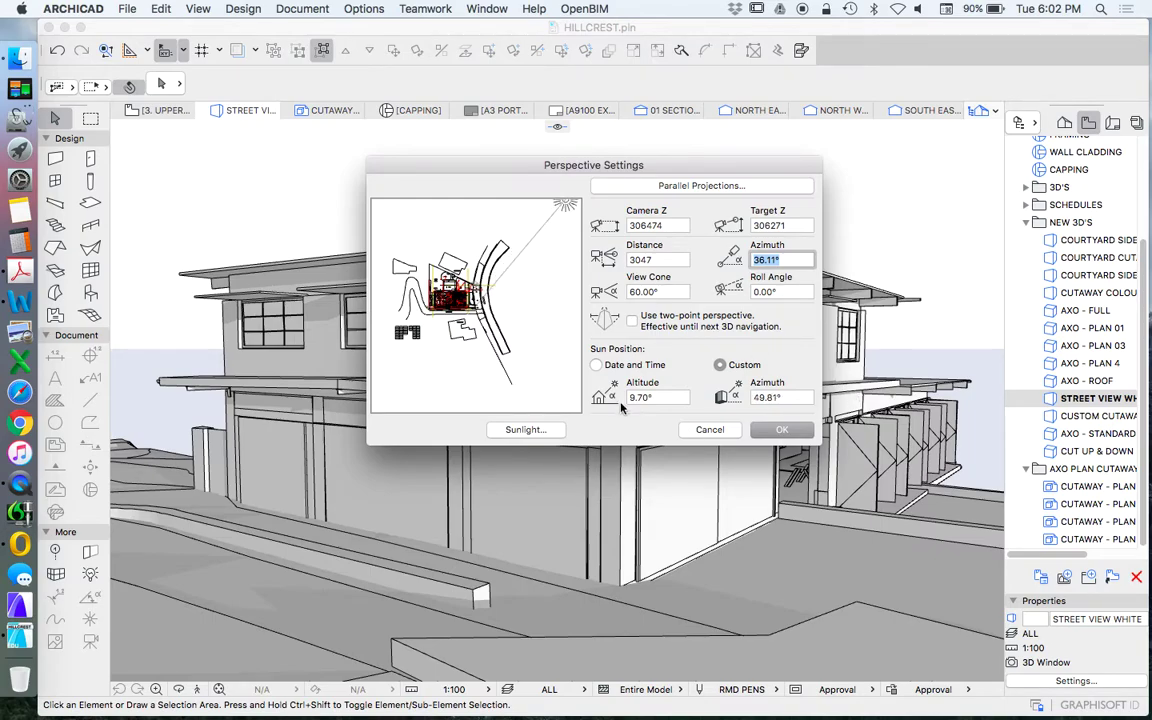
{"action": "left_click", "coordinate": [671, 397]}
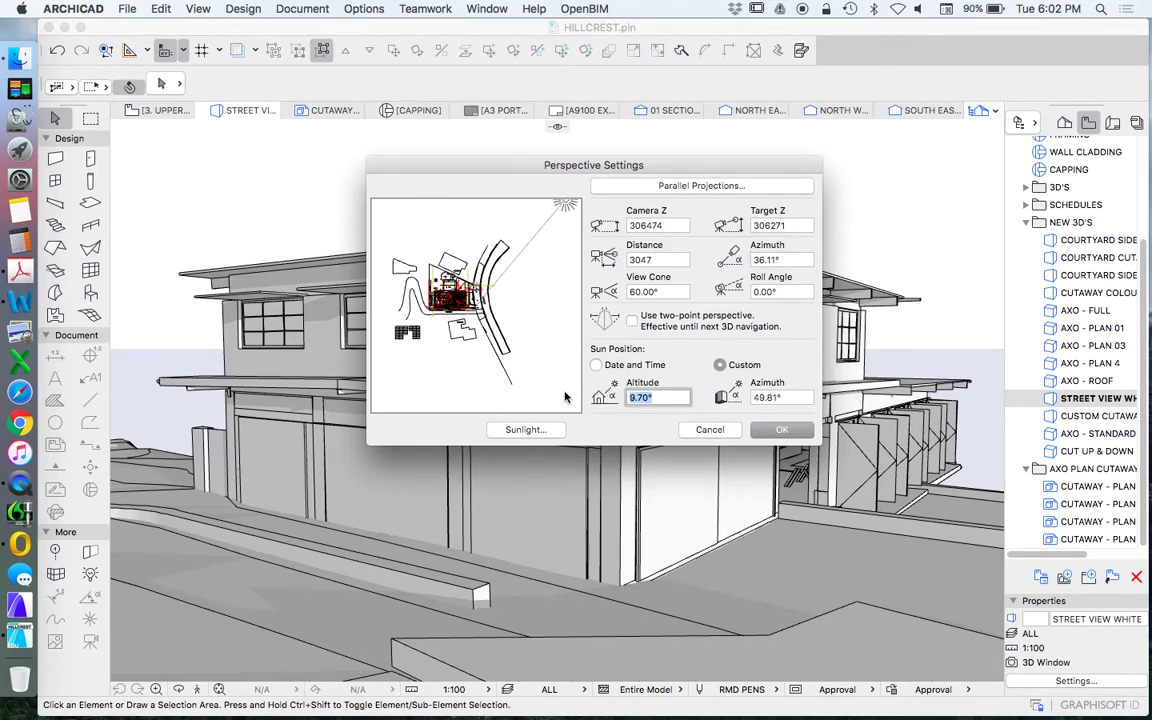
{"action": "type", "text": "30"}
{"action": "left_click", "coordinate": [778, 430]}
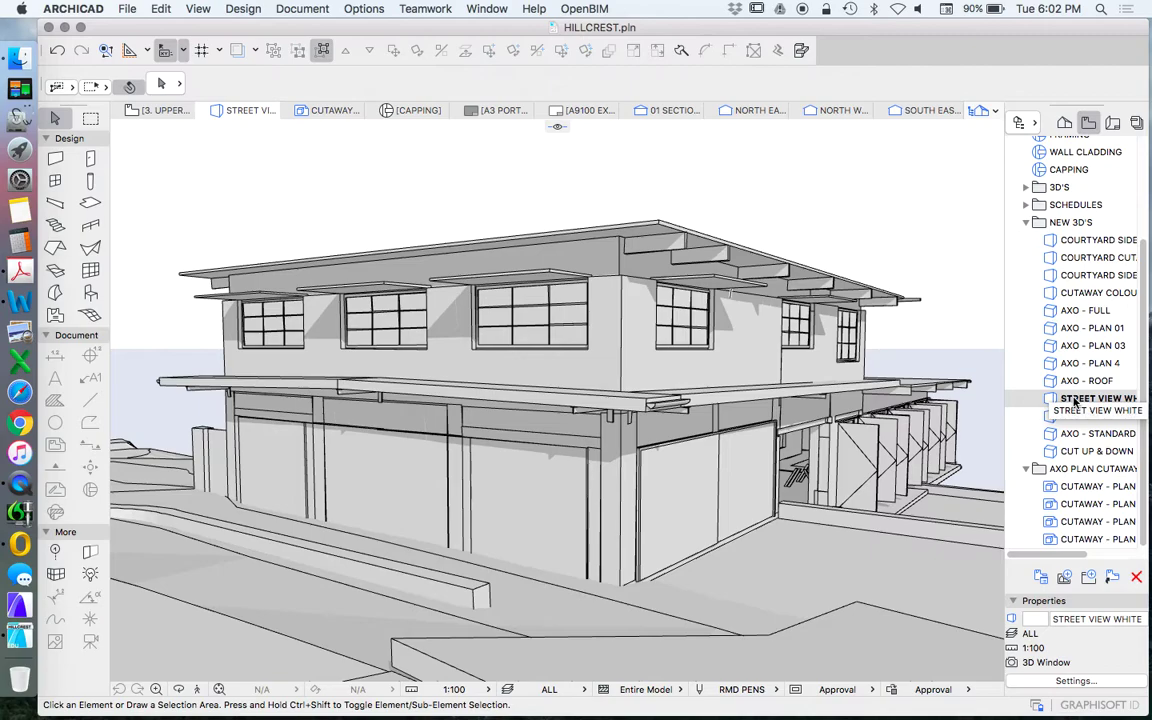
Update the STREET VIEW WHITE saved view with the current window's sun and shadow settings.
{"action": "right_click", "coordinate": [1076, 401]}
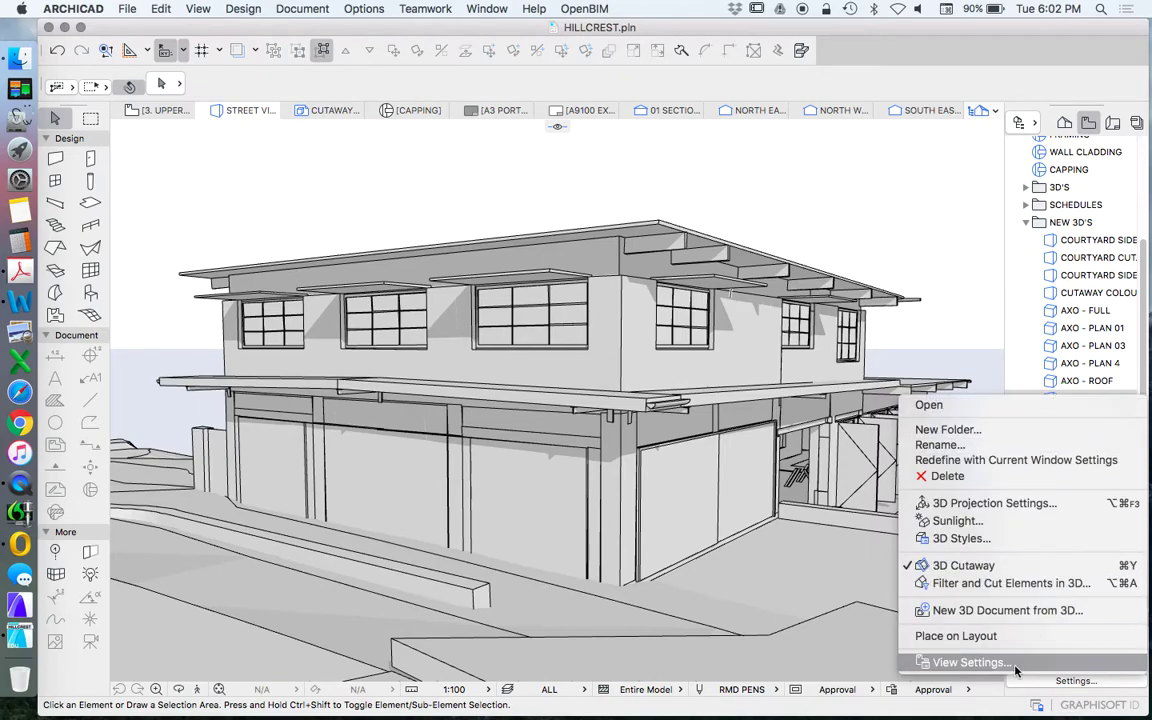
{"action": "left_click", "coordinate": [970, 662]}
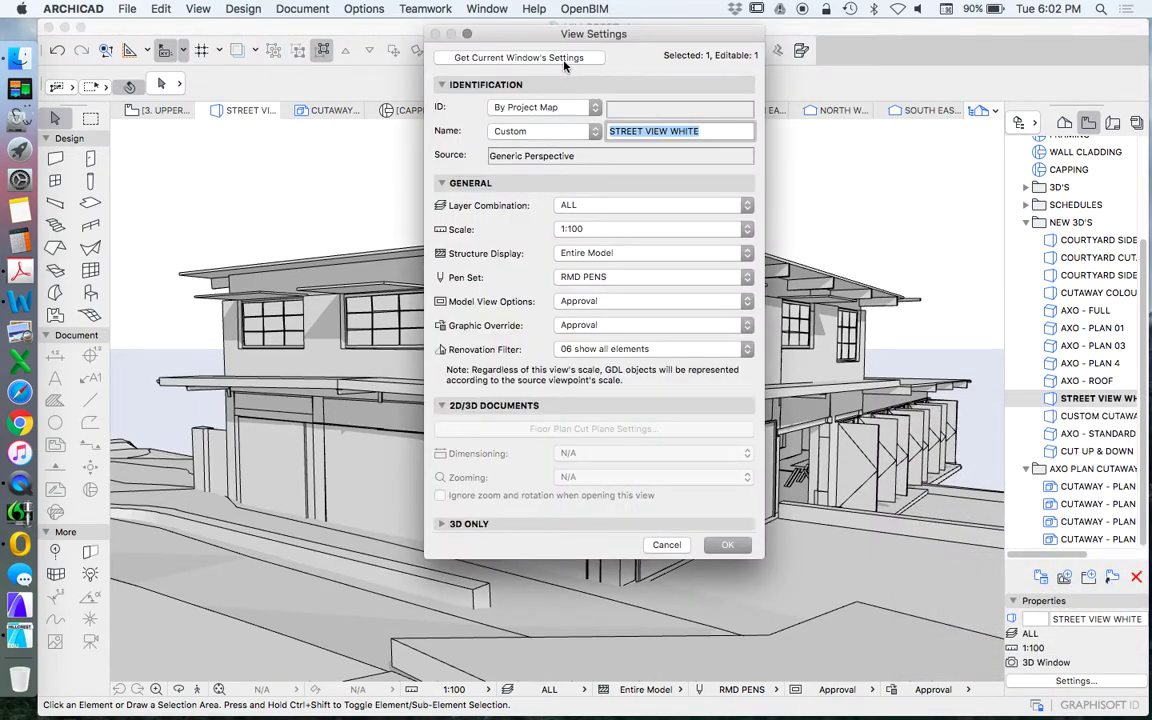
{"action": "left_click", "coordinate": [727, 545]}
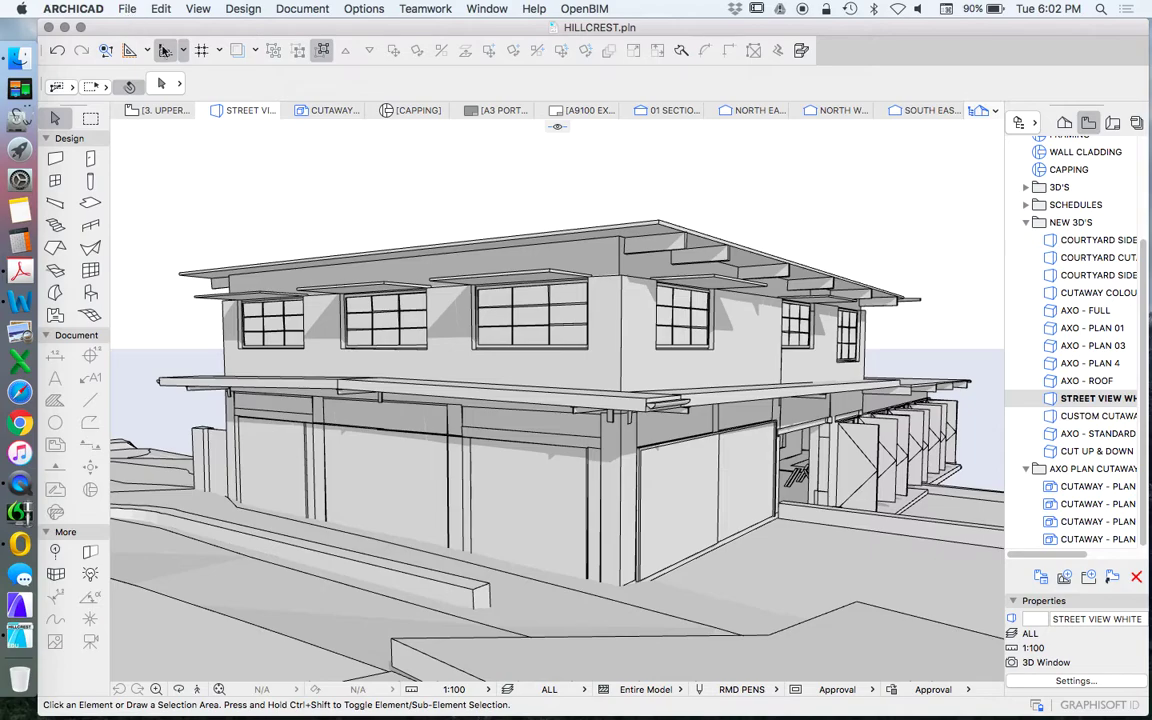
Switch the 3D style to Detailed Shading with Shadows for full colour textures.
{"action": "left_click", "coordinate": [198, 9]}
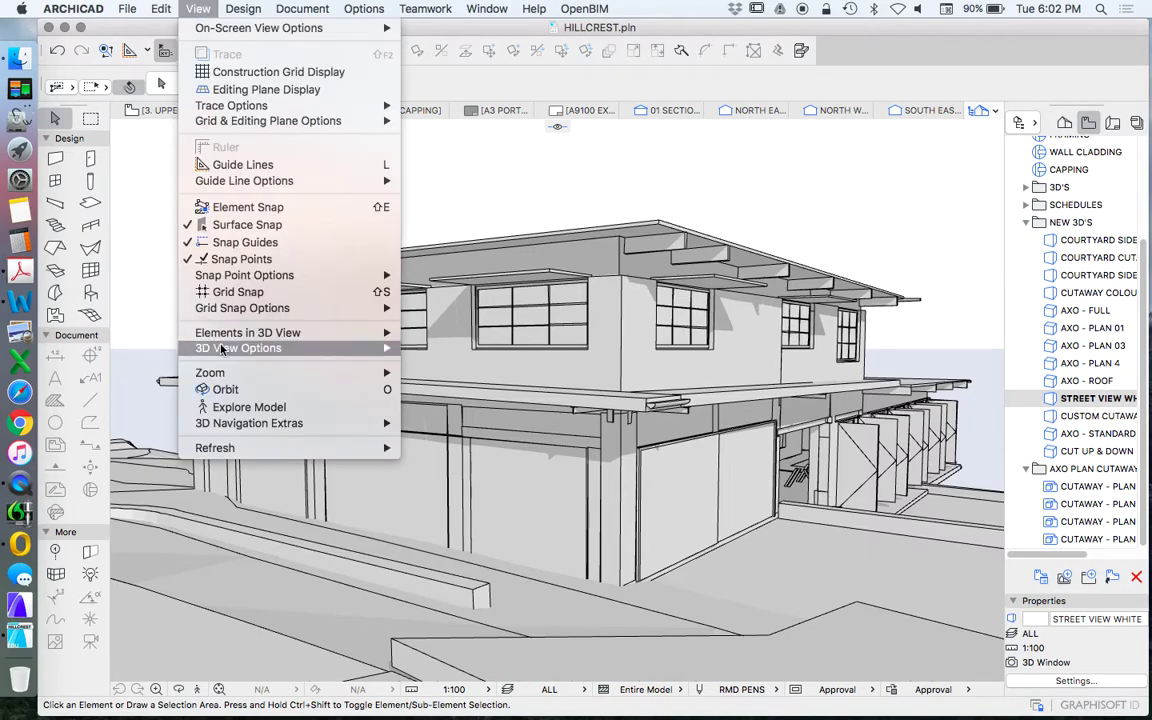
{"action": "mouse_move", "coordinate": [240, 348]}
{"action": "left_click", "coordinate": [479, 421]}
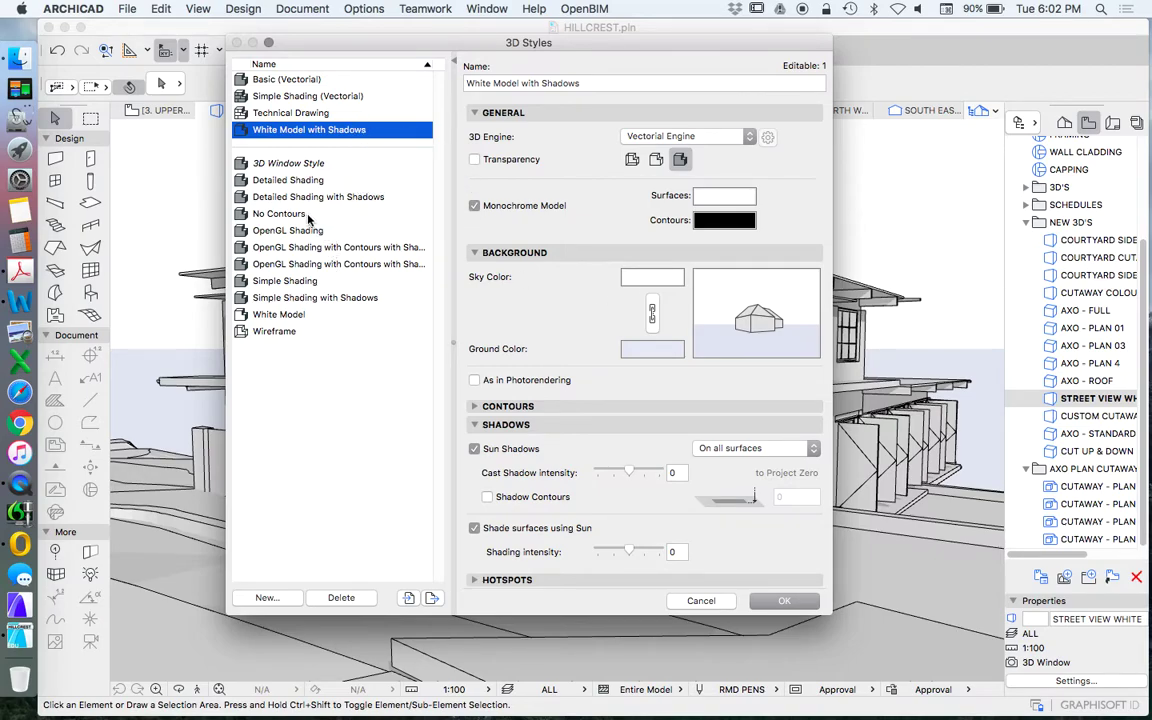
{"action": "left_click", "coordinate": [280, 198]}
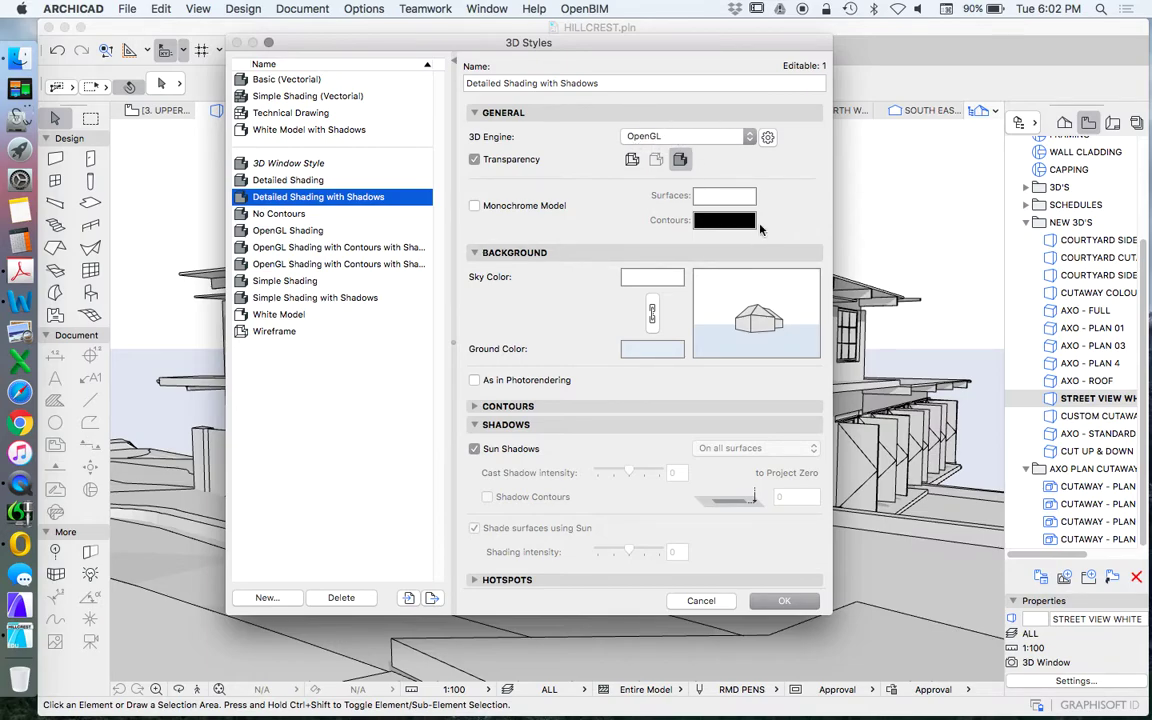
{"action": "left_click", "coordinate": [785, 601]}
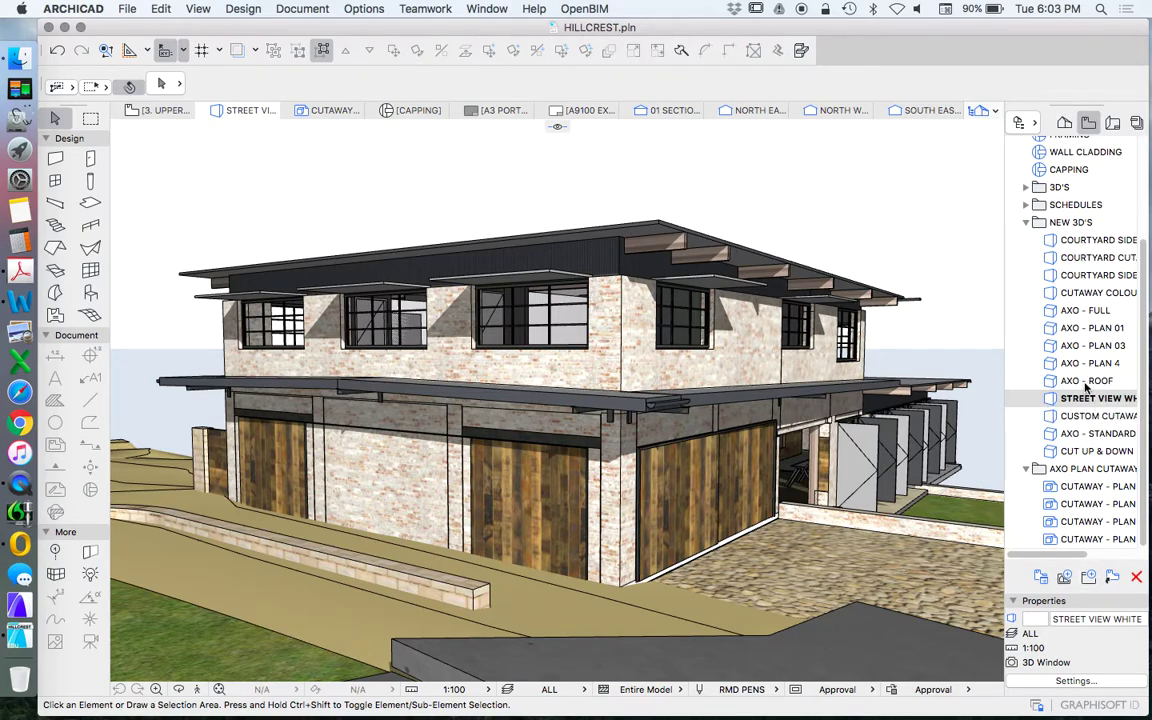
Save the current view in the NEW 3D'S folder with the custom name 'STREET VIEW - COLOUR'.
{"action": "left_click", "coordinate": [1065, 222]}
{"action": "right_click", "coordinate": [1040, 222]}
{"action": "left_click", "coordinate": [1075, 228]}
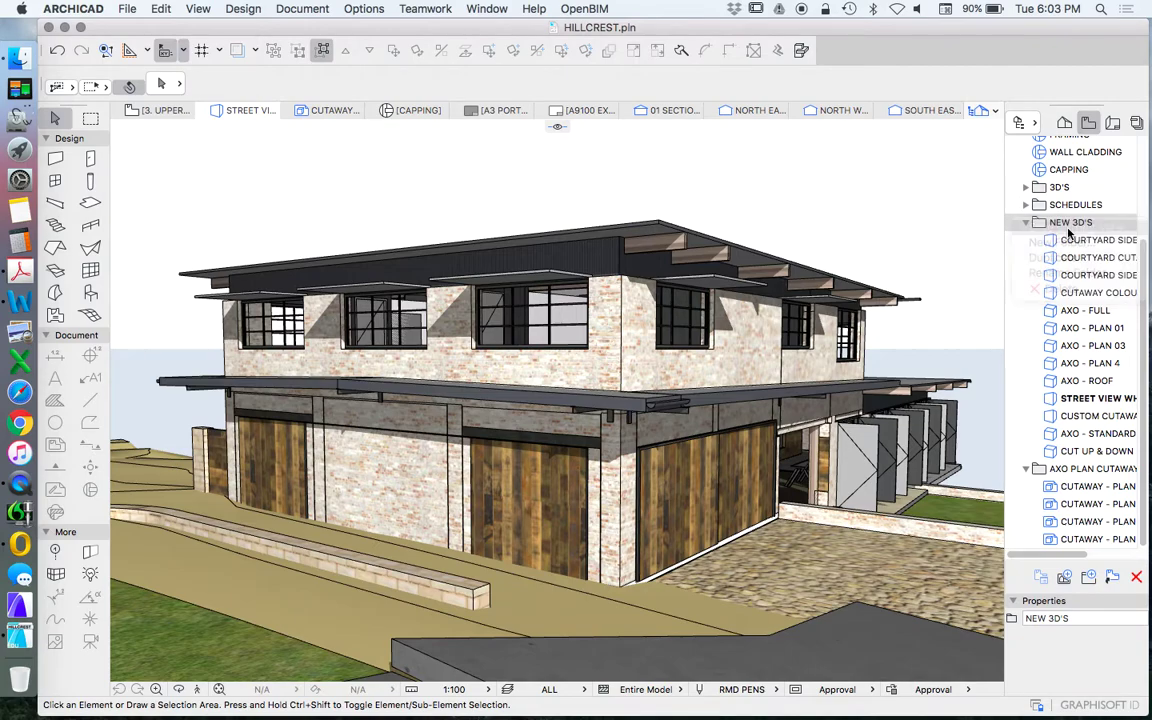
{"action": "left_click", "coordinate": [568, 159]}
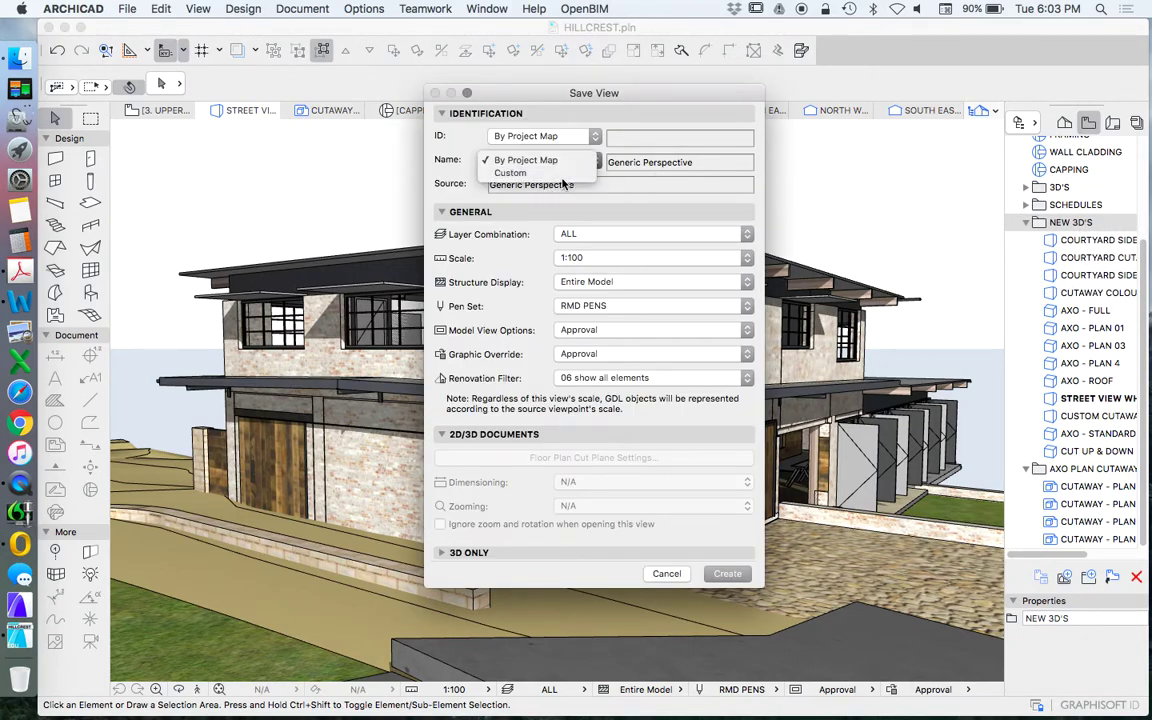
{"action": "left_click", "coordinate": [510, 172]}
{"action": "type", "text": "S"}
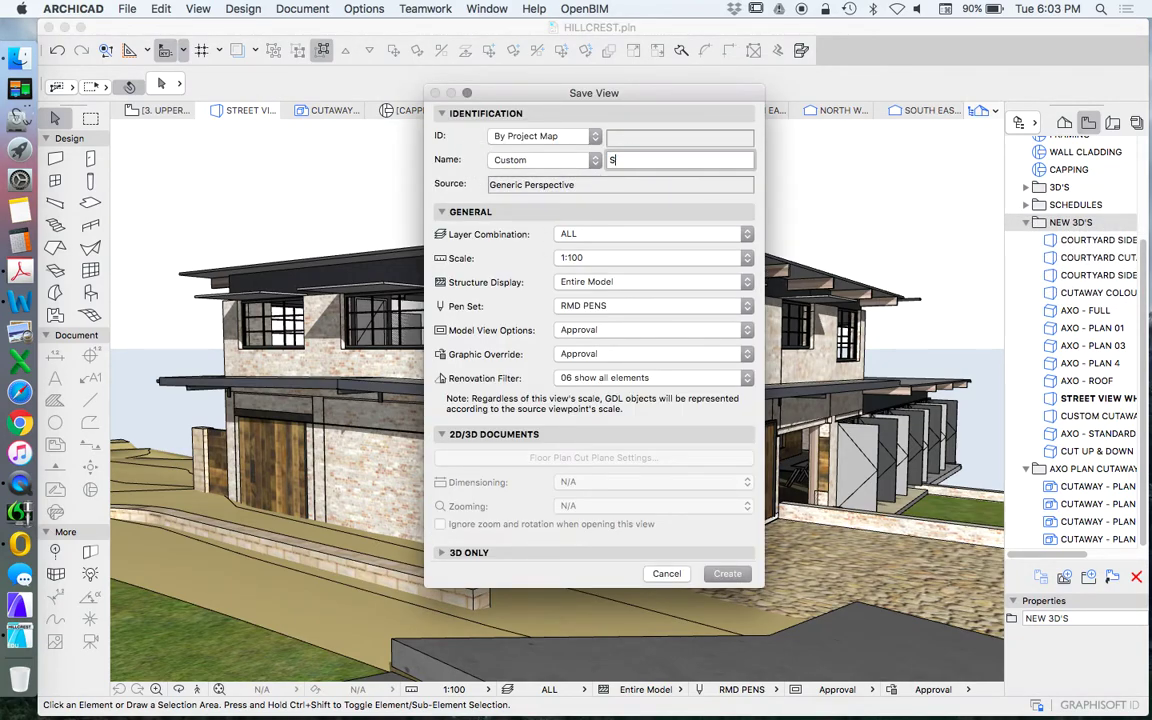
{"action": "type", "text": "TREET VIEW - COLOUR"}
{"action": "key", "text": "Return"}
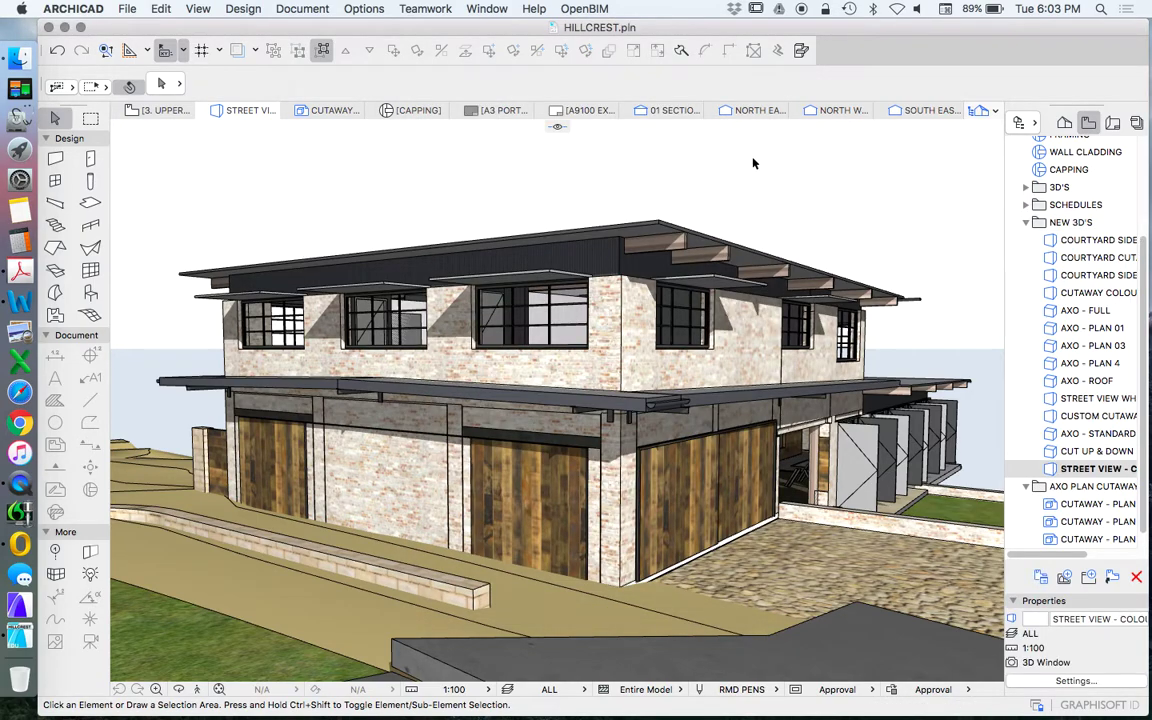
Render the street view as a Wireframe, then clear a stray footing selection.
{"action": "left_click", "coordinate": [197, 8]}
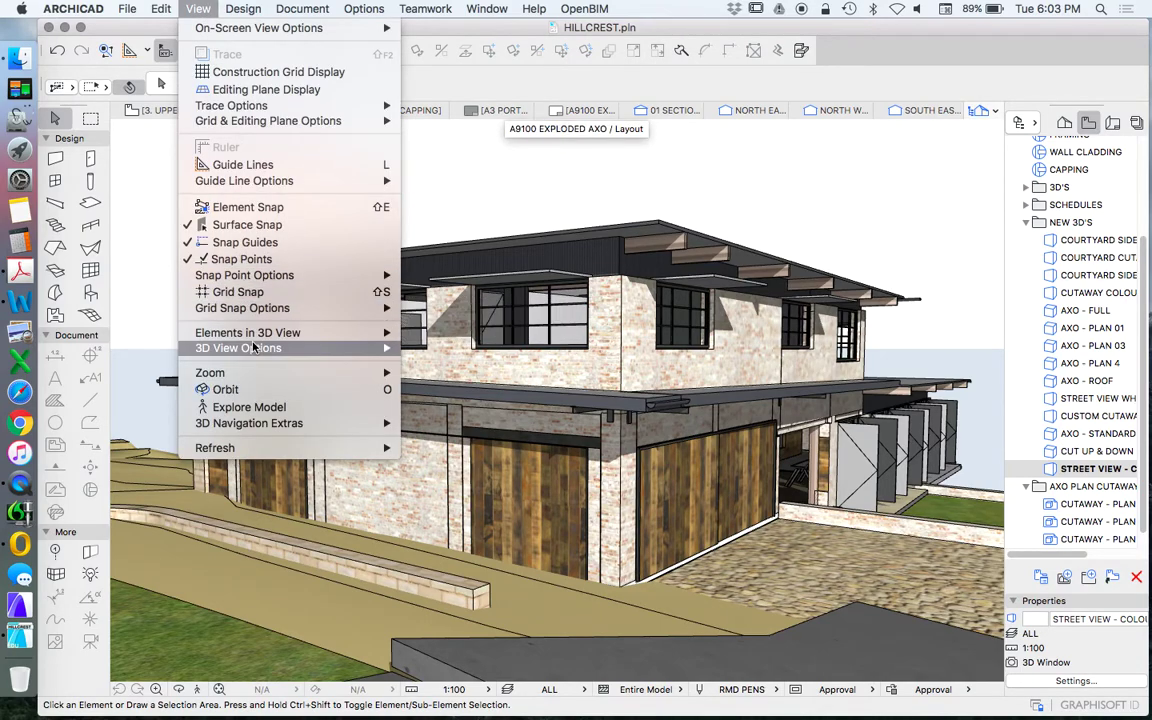
{"action": "mouse_move", "coordinate": [253, 349]}
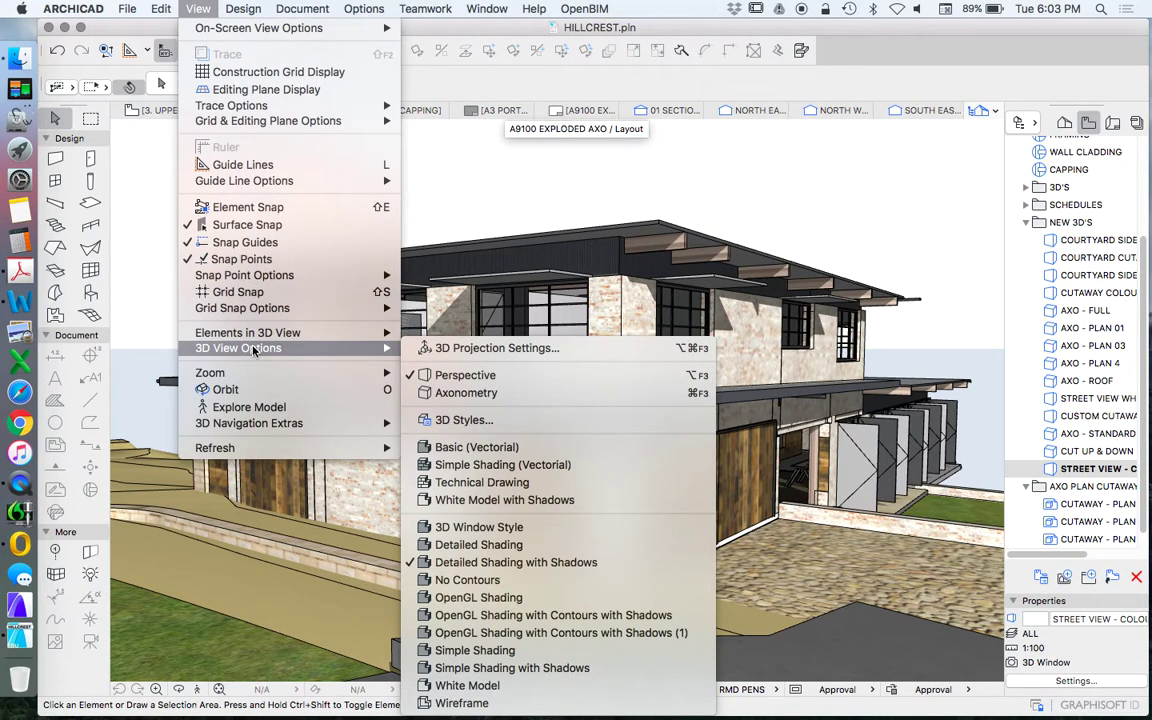
{"action": "left_click", "coordinate": [462, 704]}
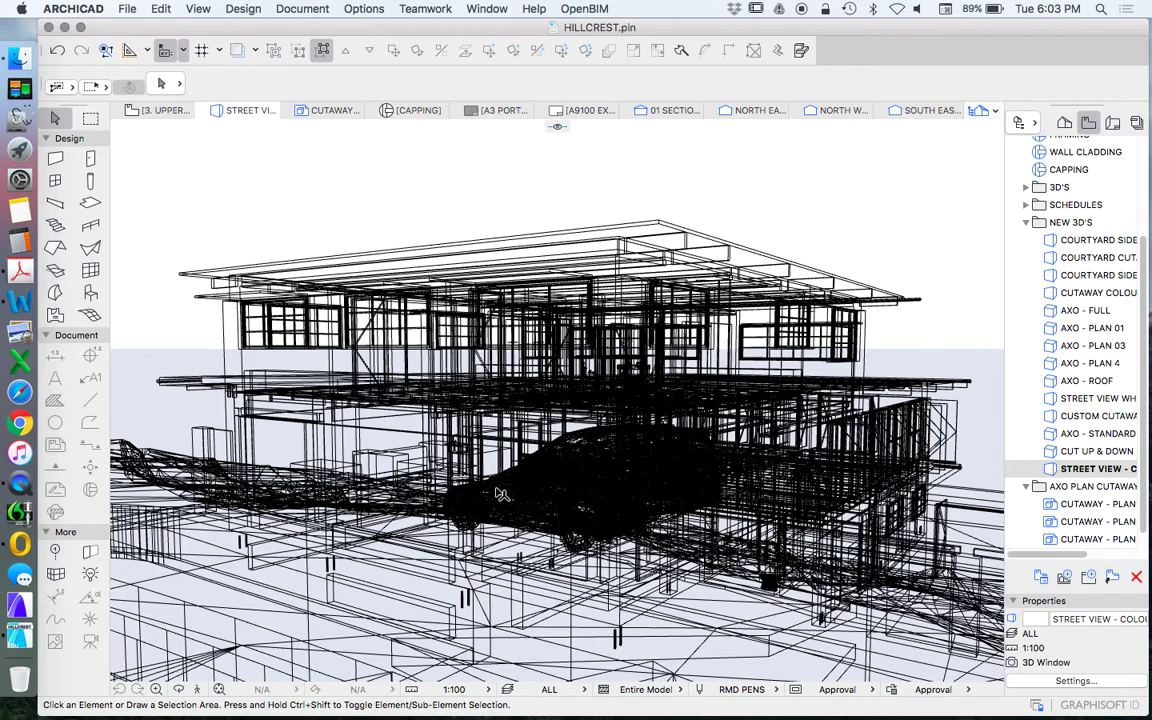
{"action": "left_click", "coordinate": [452, 447]}
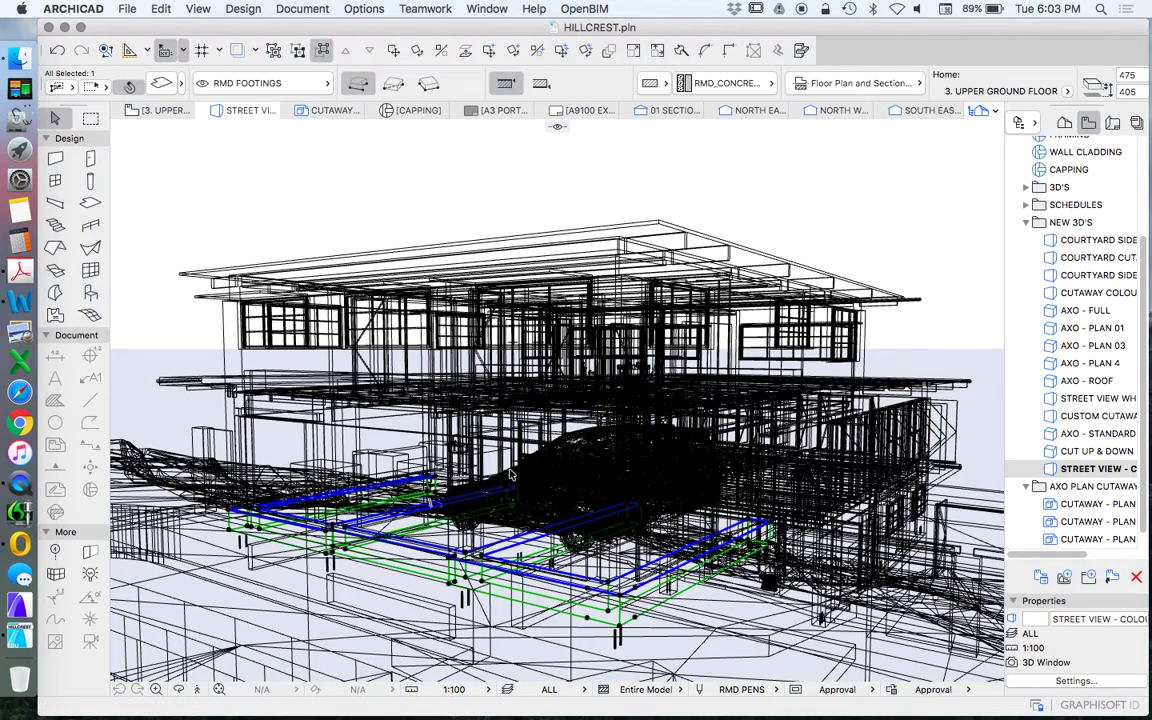
{"action": "key", "text": "Escape"}
Hide the RMD VISUALISATION layer so the car disappears from the wireframe view.
{"action": "key", "text": "super+l"}
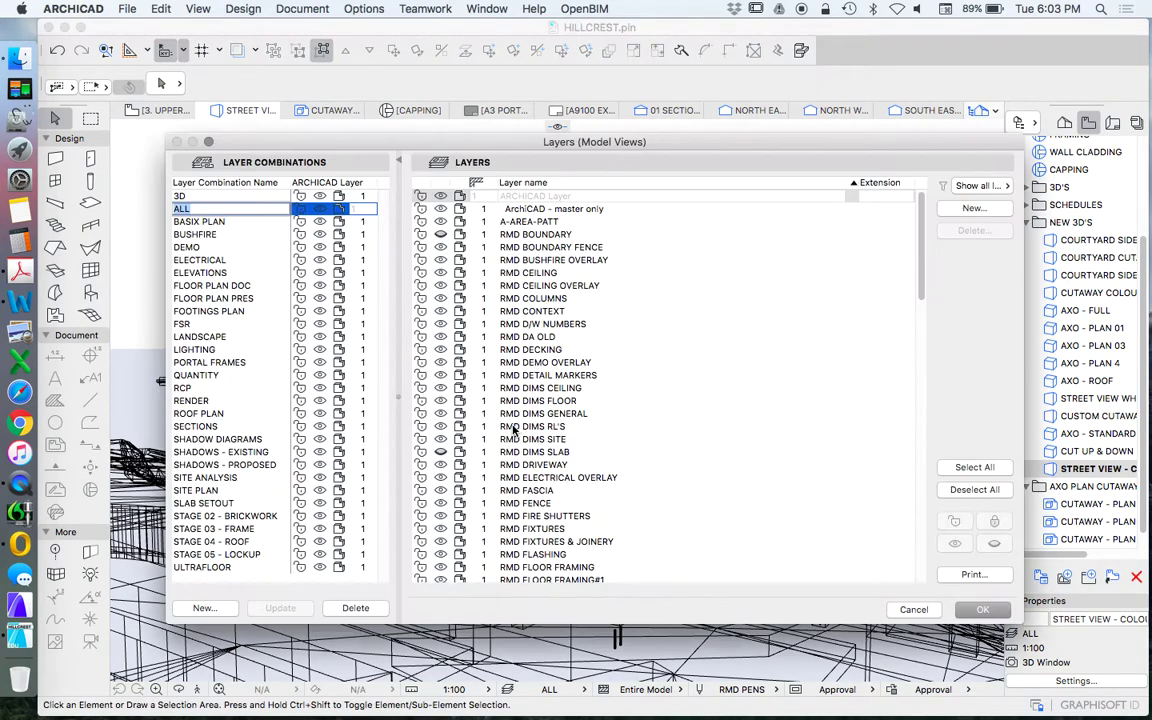
{"action": "left_click", "coordinate": [915, 338]}
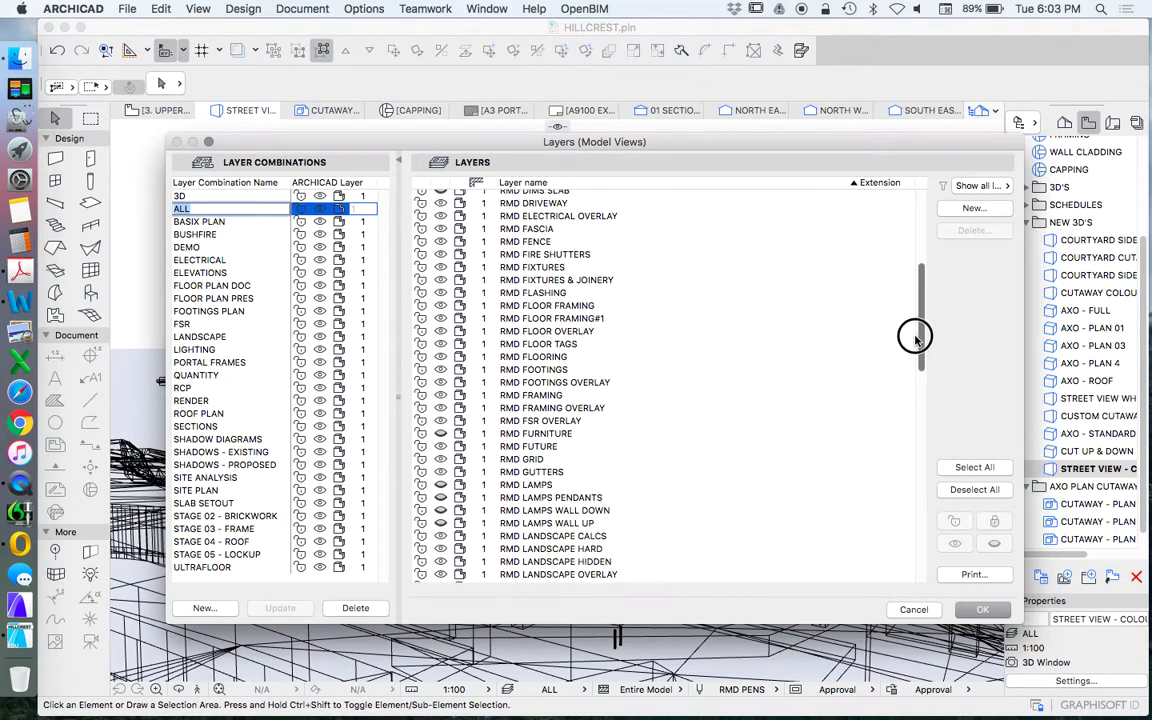
{"action": "left_click_drag", "start_coordinate": [915, 338], "coordinate": [918, 428]}
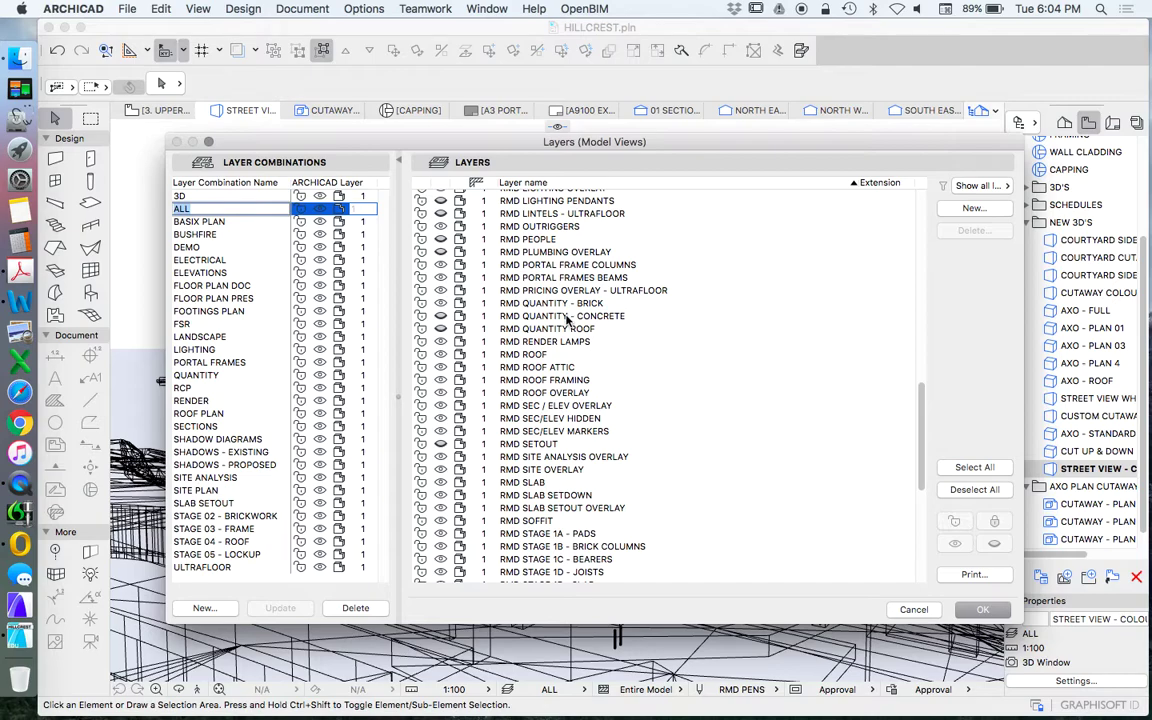
{"action": "scroll", "coordinate": [540, 380], "scroll_direction": "down", "scroll_amount": 9}
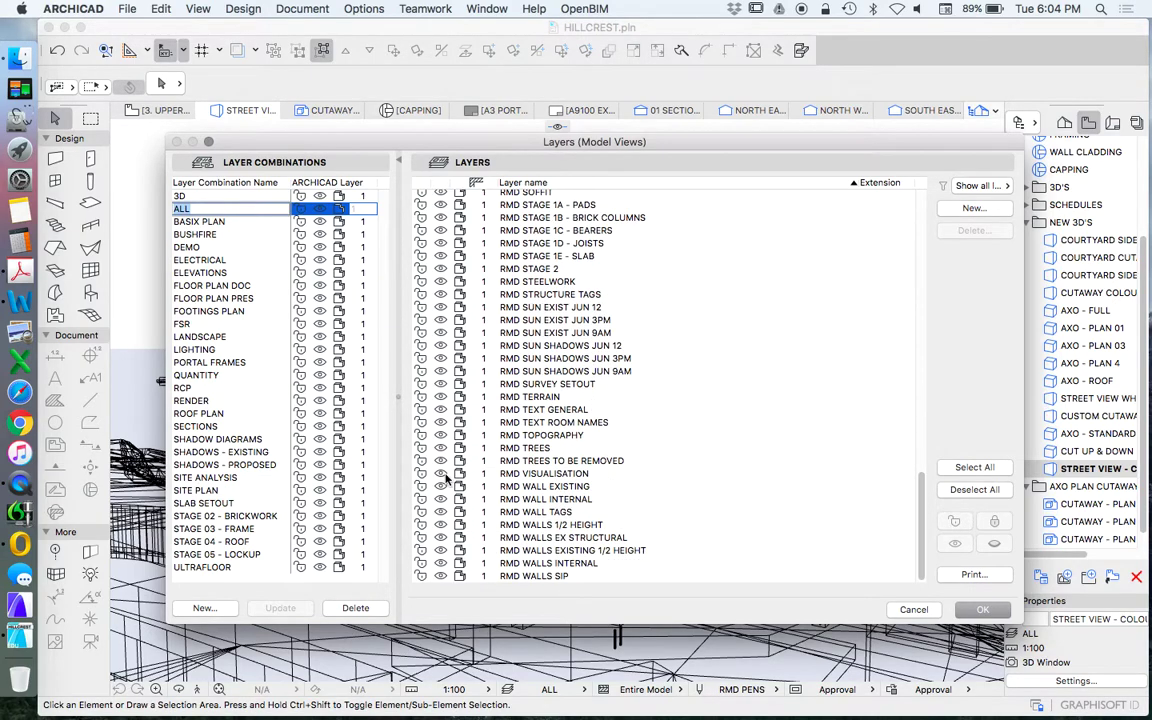
{"action": "left_click", "coordinate": [446, 476]}
{"action": "left_click", "coordinate": [984, 609]}
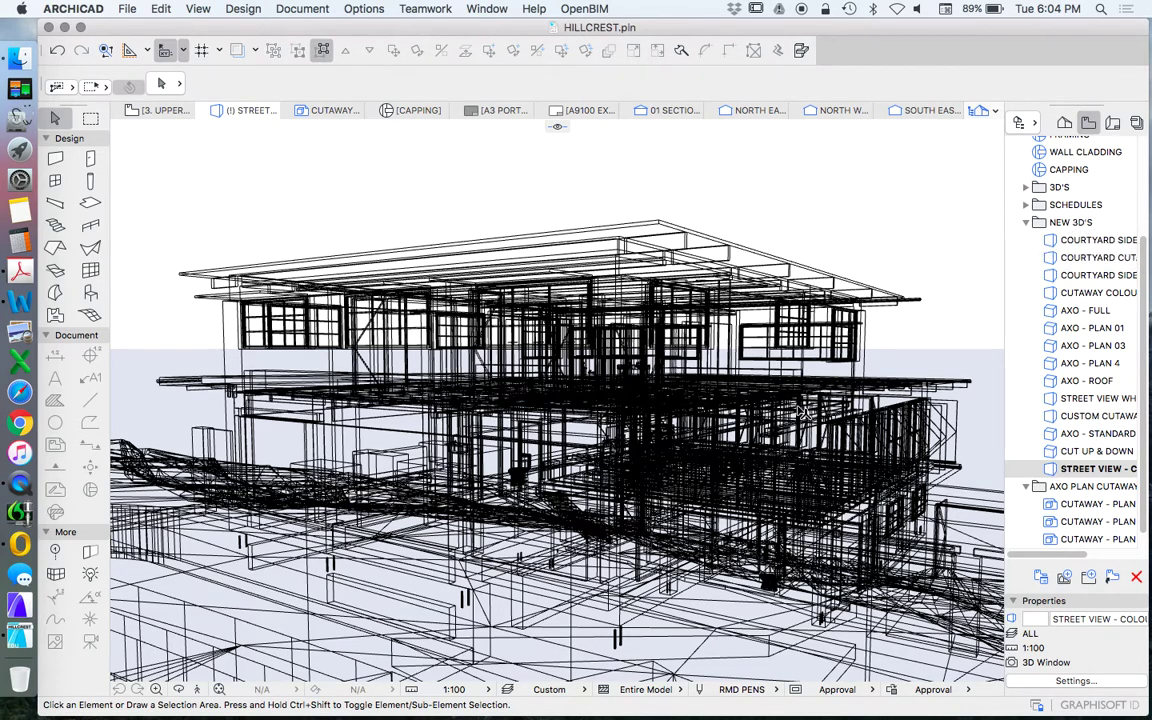
Save the wireframe as 'STREET VIEW - WIREFRAME' in NEW 3D'S, then display STREET VIEW - COLOUR.
{"action": "right_click", "coordinate": [1076, 224]}
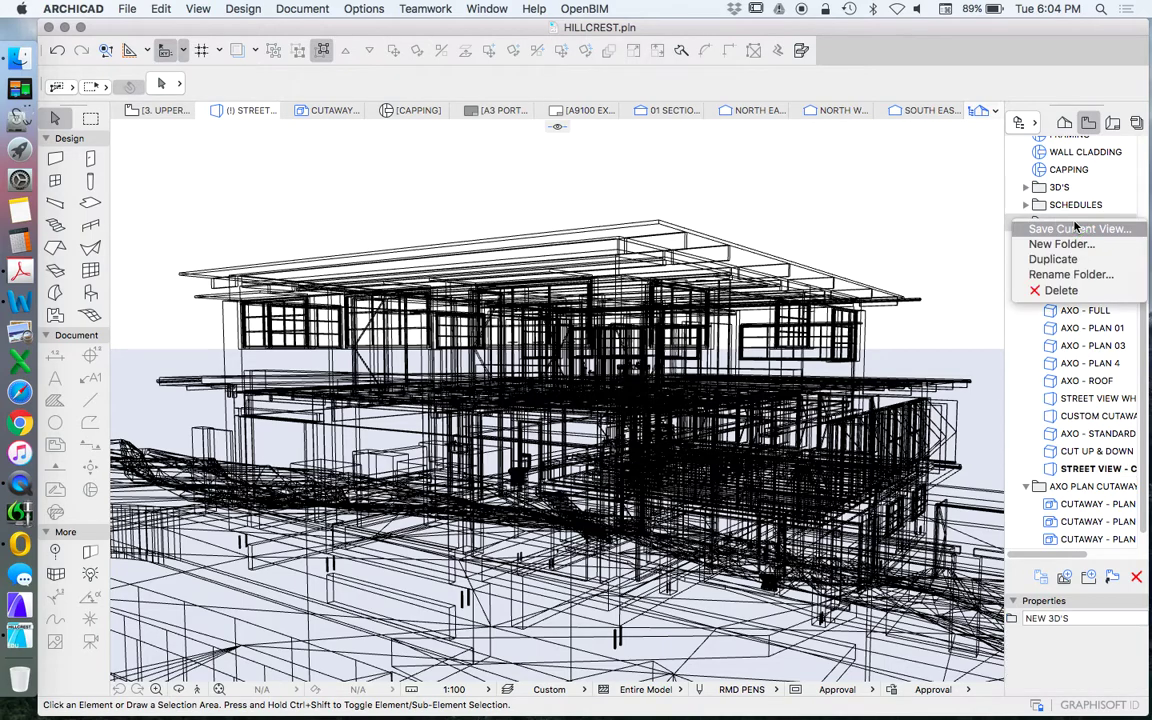
{"action": "left_click", "coordinate": [1082, 227]}
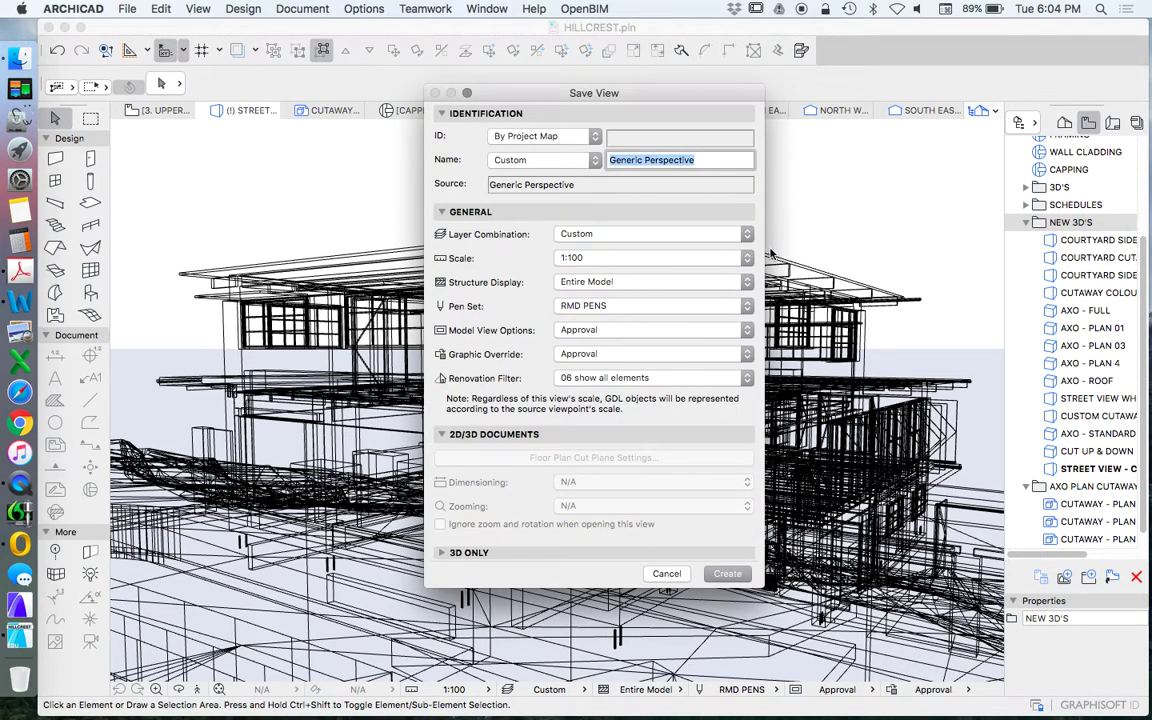
{"action": "type", "text": "STREET VIEW - WIREFRAME"}
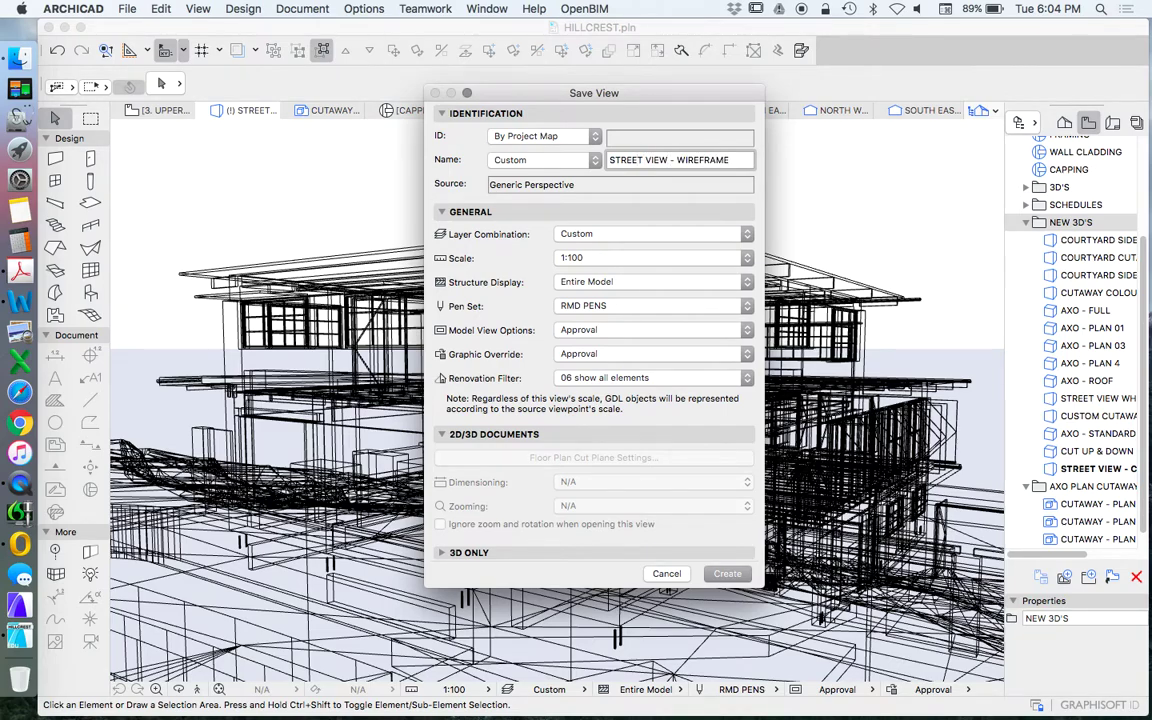
{"action": "key", "text": "Return"}
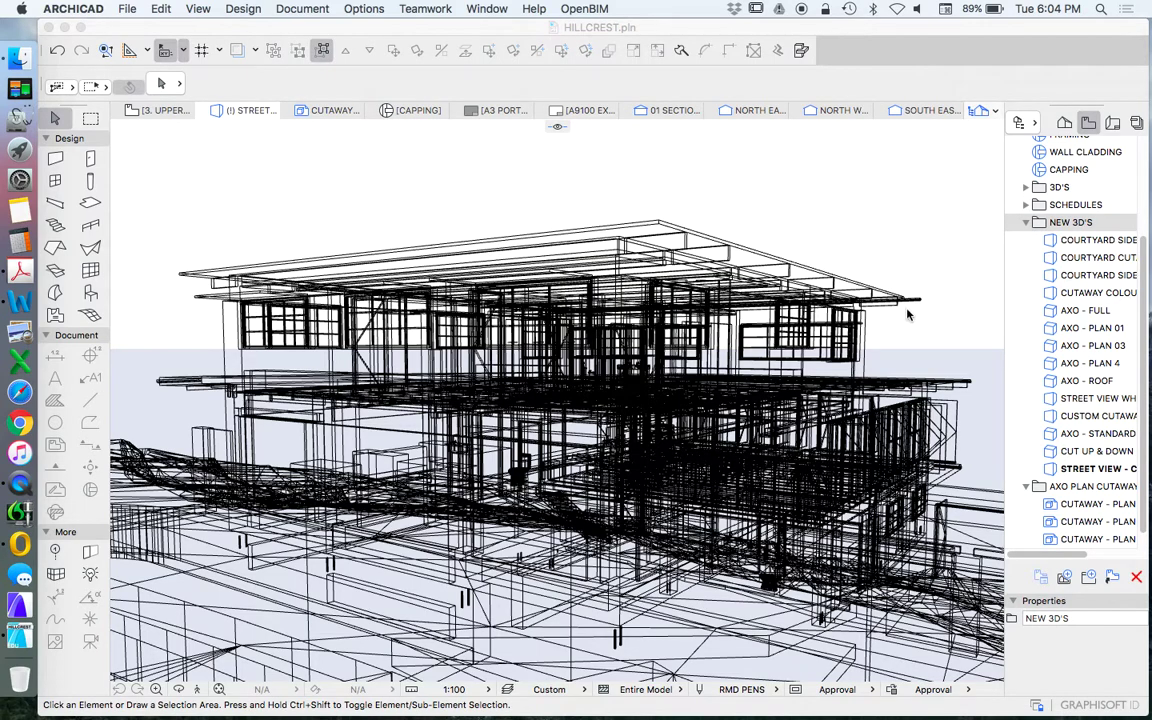
{"action": "left_click", "coordinate": [1093, 470]}
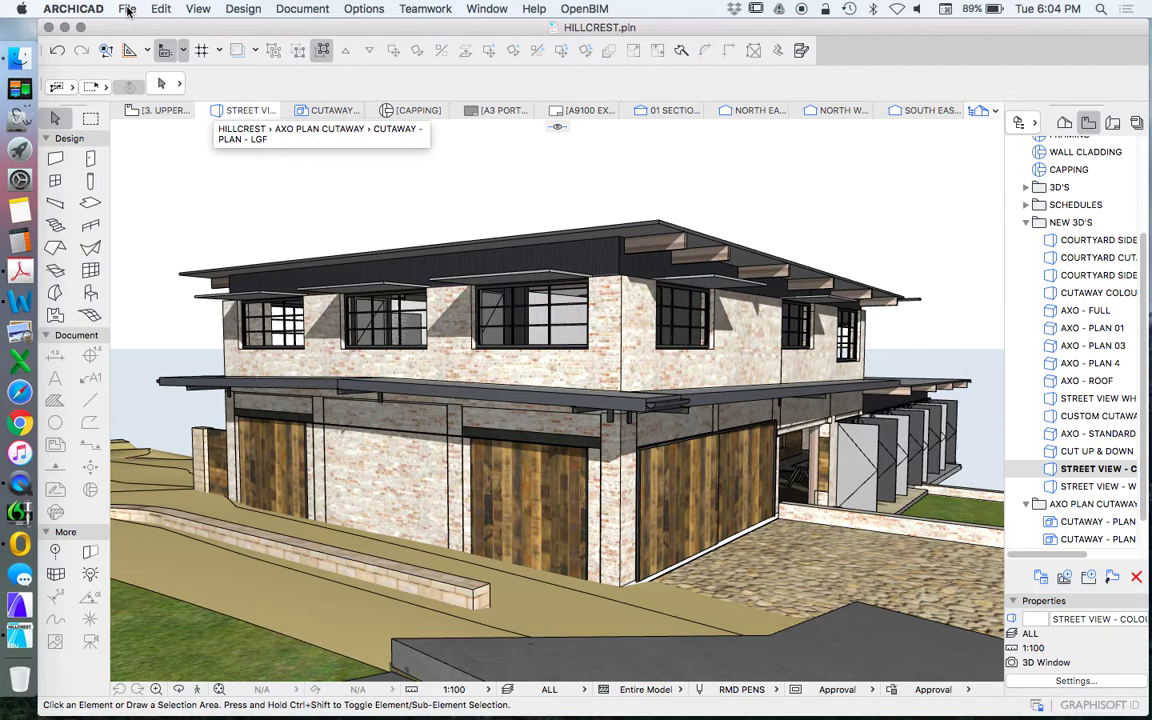
Open Save as for HILLCREST.pln and display the list of export formats.
{"action": "left_click", "coordinate": [128, 10]}
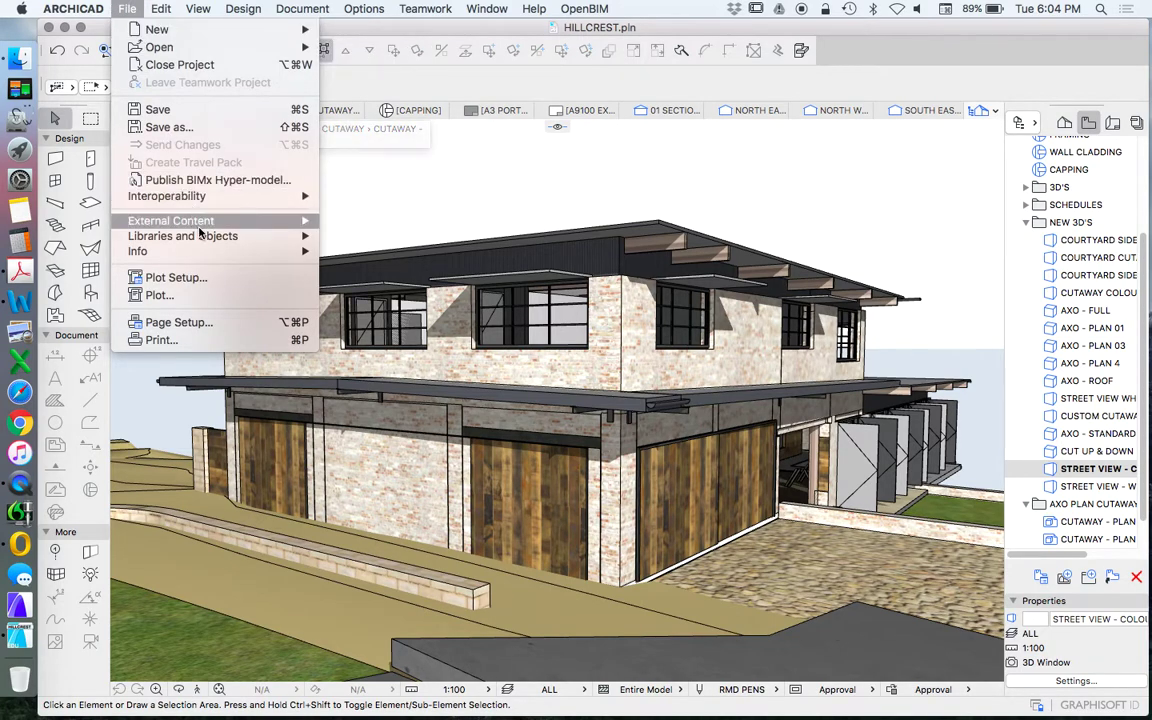
{"action": "left_click", "coordinate": [175, 128]}
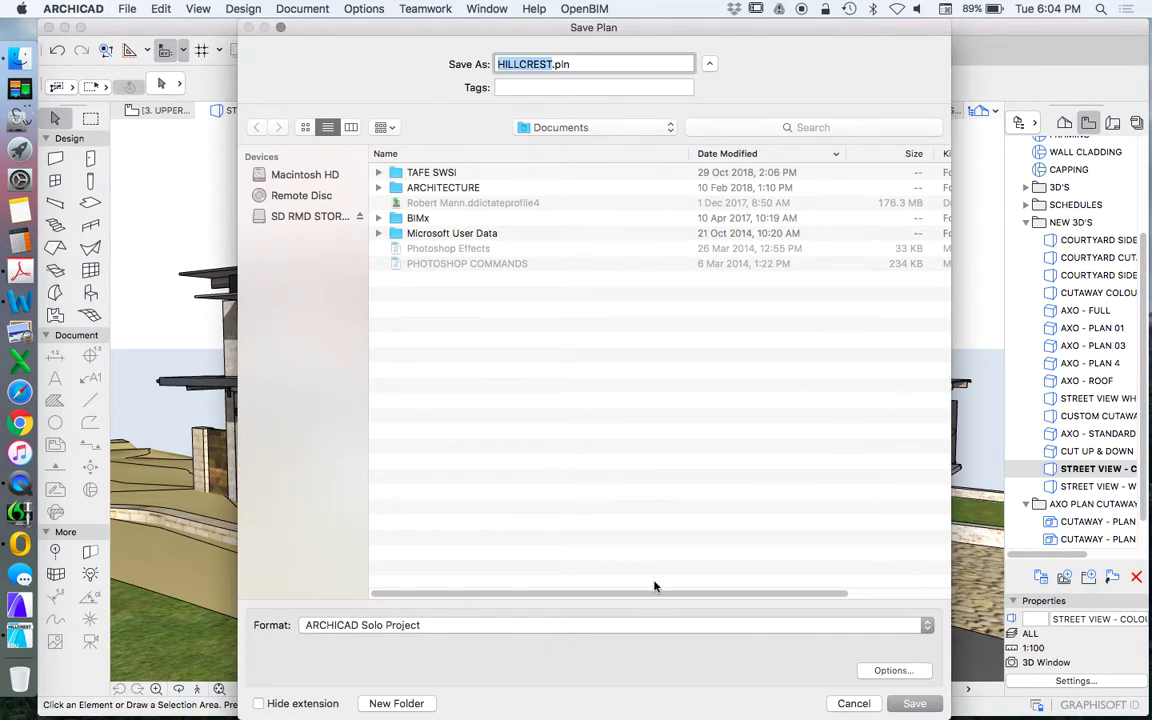
{"action": "left_click", "coordinate": [500, 625]}
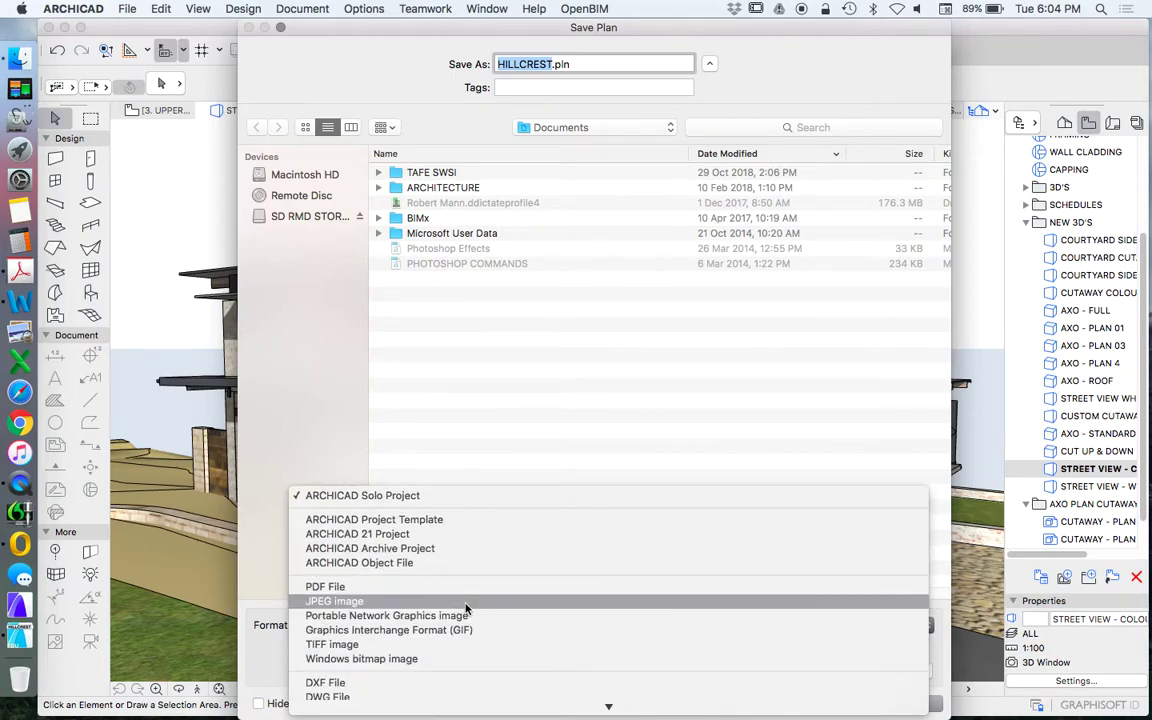
{"action": "scroll", "coordinate": [477, 605], "scroll_direction": "down", "scroll_amount": 1}
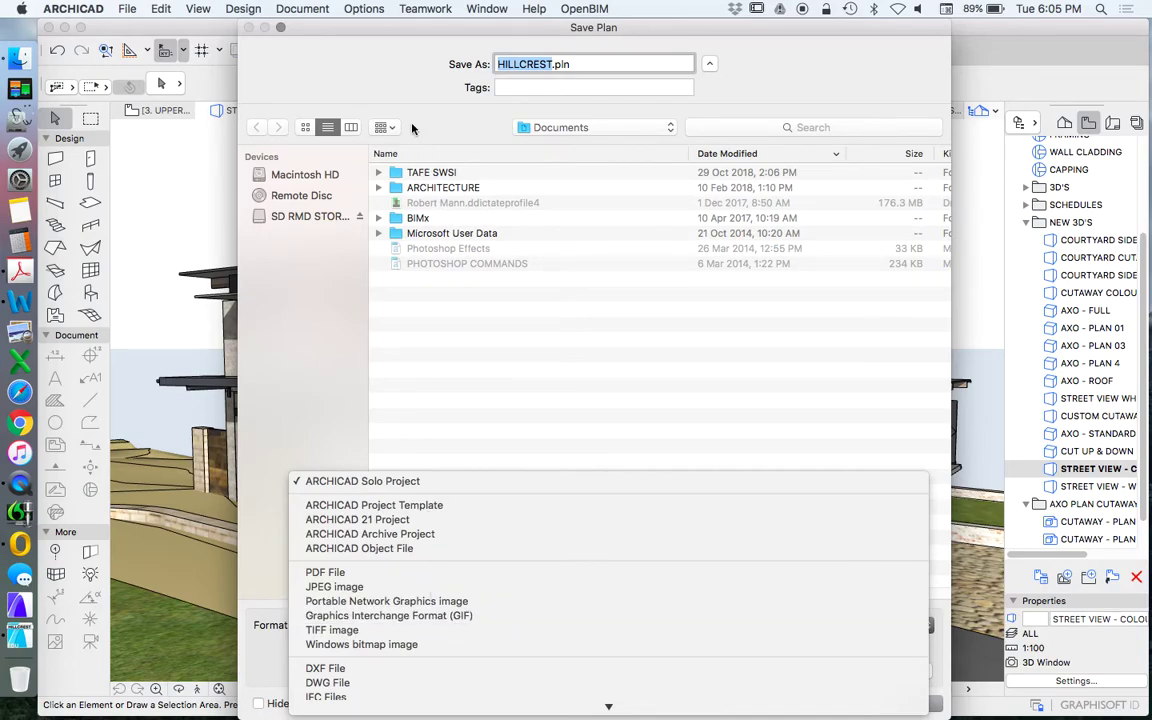
{"action": "mouse_move", "coordinate": [370, 30]}
{"action": "left_mouse_down"}
{"action": "mouse_move", "coordinate": [719, 714]}
{"action": "mouse_move", "coordinate": [471, 18]}
{"action": "mouse_move", "coordinate": [355, 20]}
{"action": "left_mouse_up"}
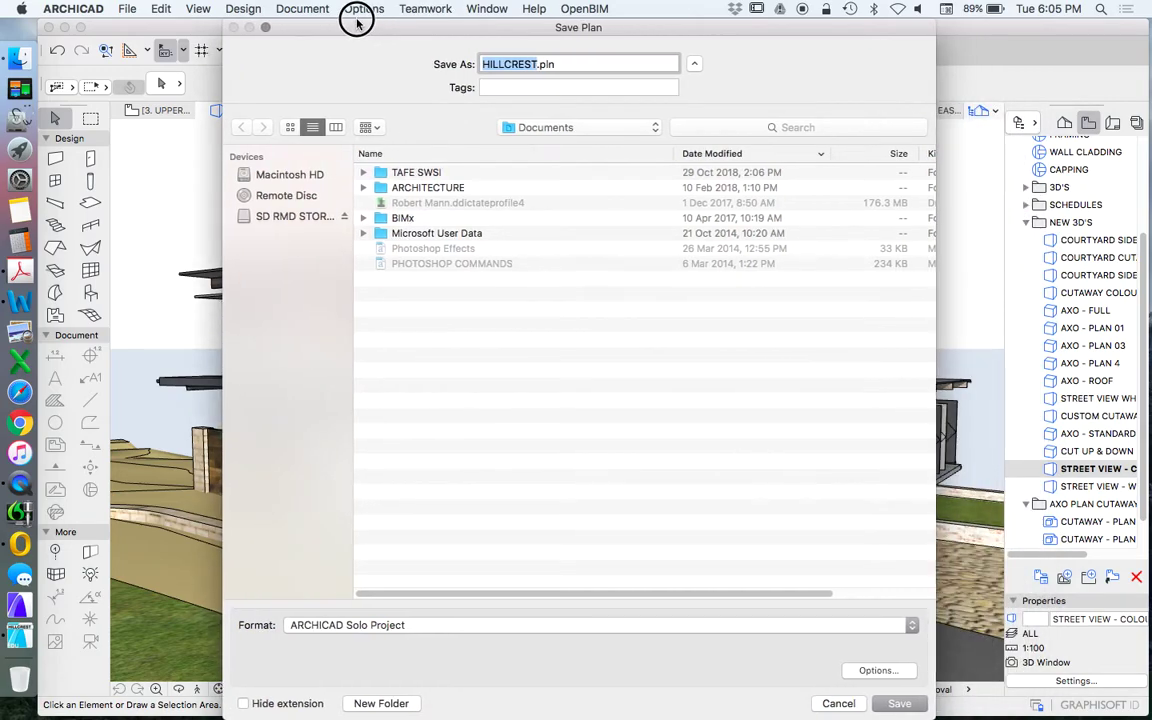
{"action": "left_click", "coordinate": [390, 625]}
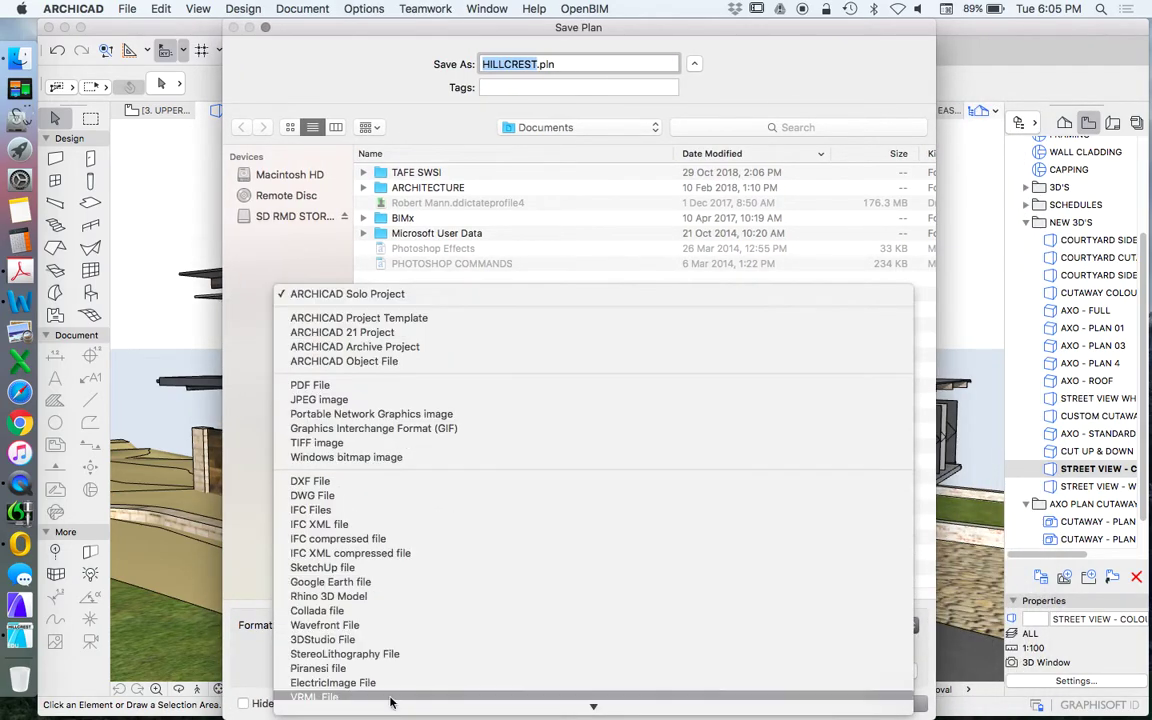
Set the save format to TIFF image with Best Depth colour.
{"action": "left_click", "coordinate": [330, 378]}
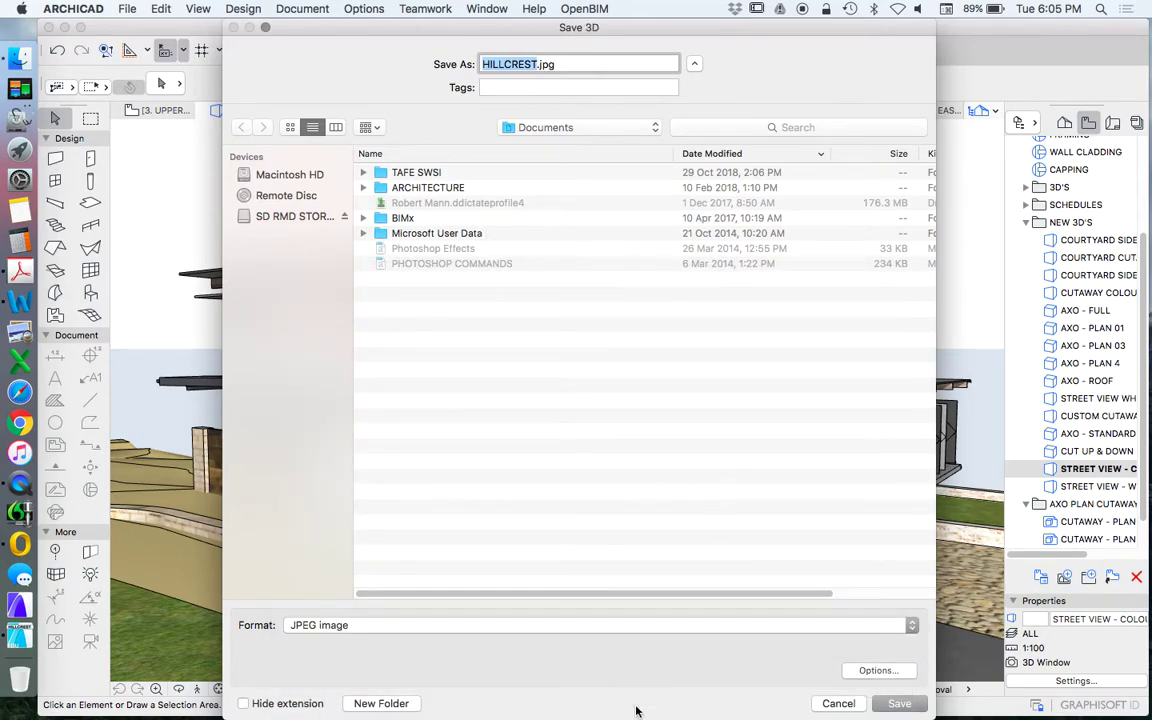
{"action": "left_click", "coordinate": [884, 627]}
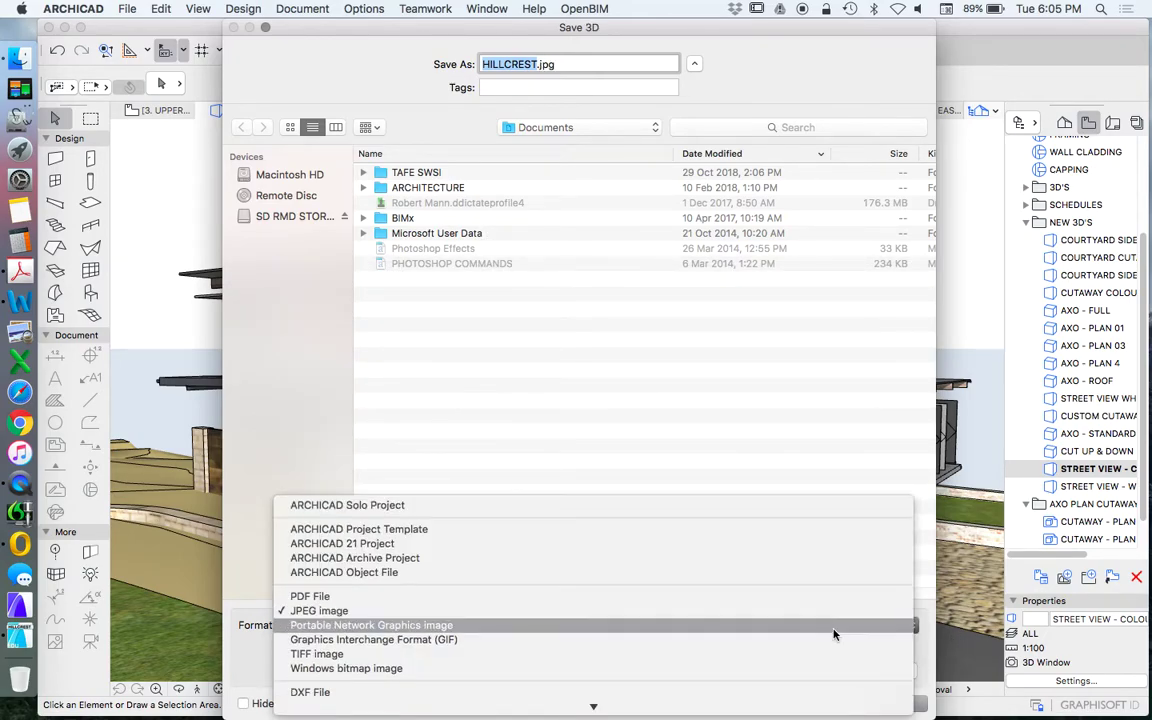
{"action": "left_click", "coordinate": [812, 655]}
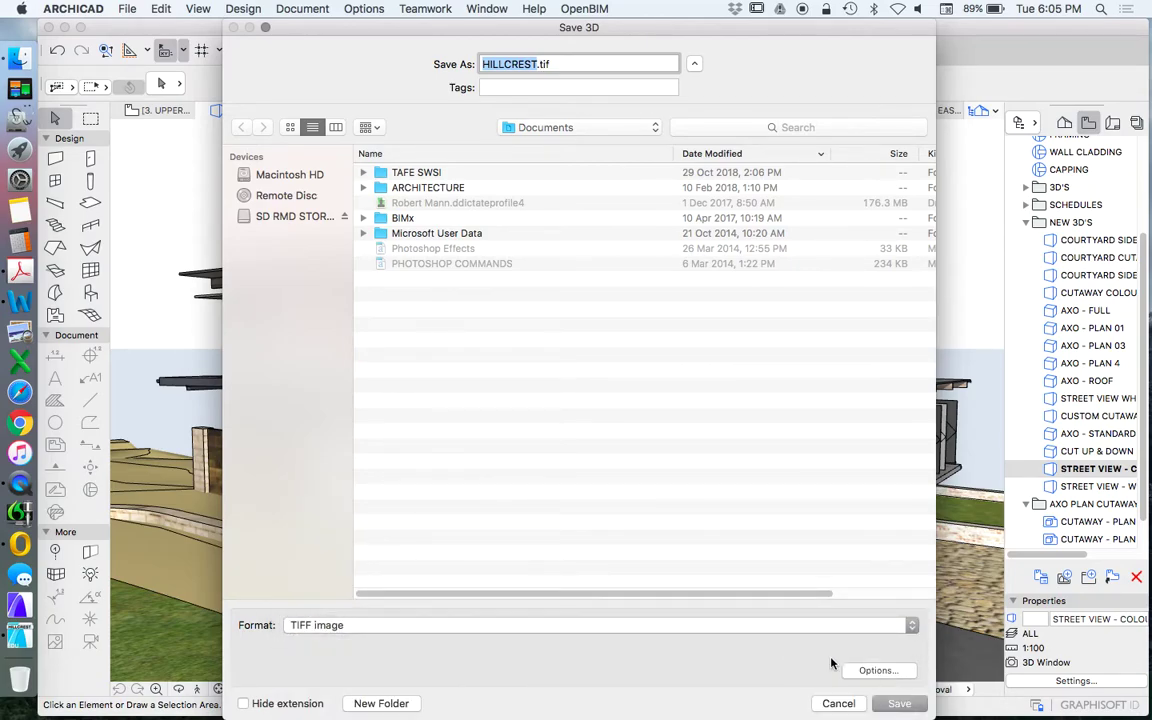
{"action": "left_click", "coordinate": [876, 672]}
{"action": "left_click", "coordinate": [553, 238]}
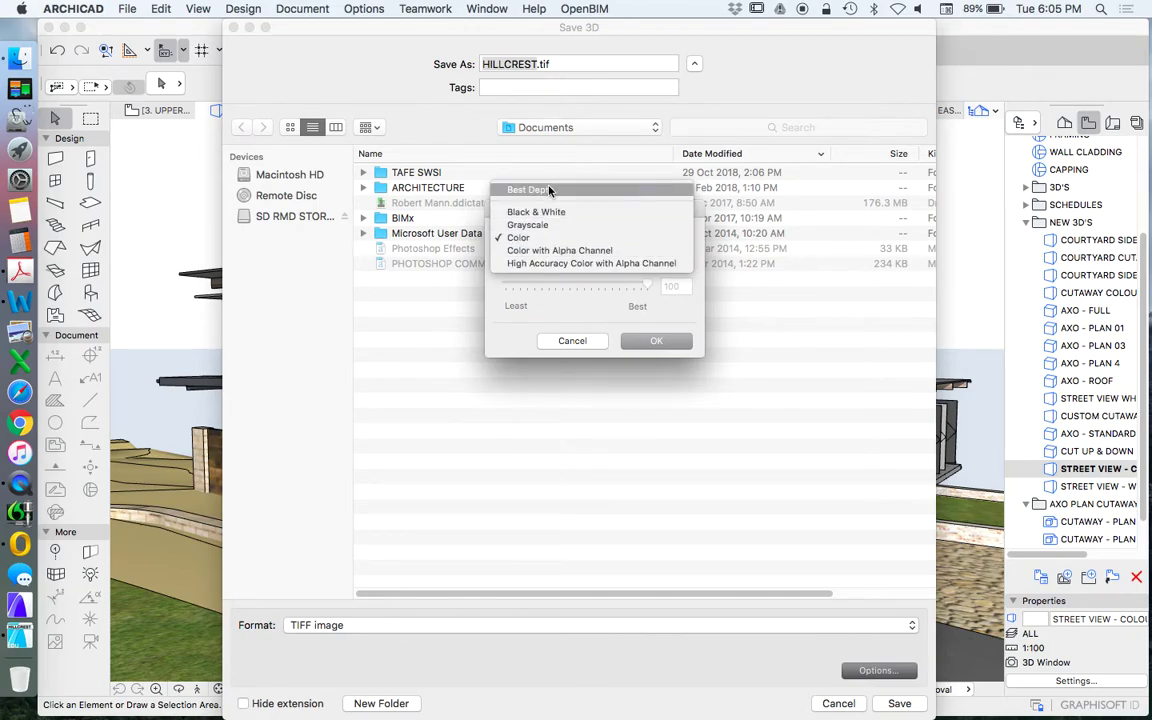
{"action": "left_click", "coordinate": [549, 190]}
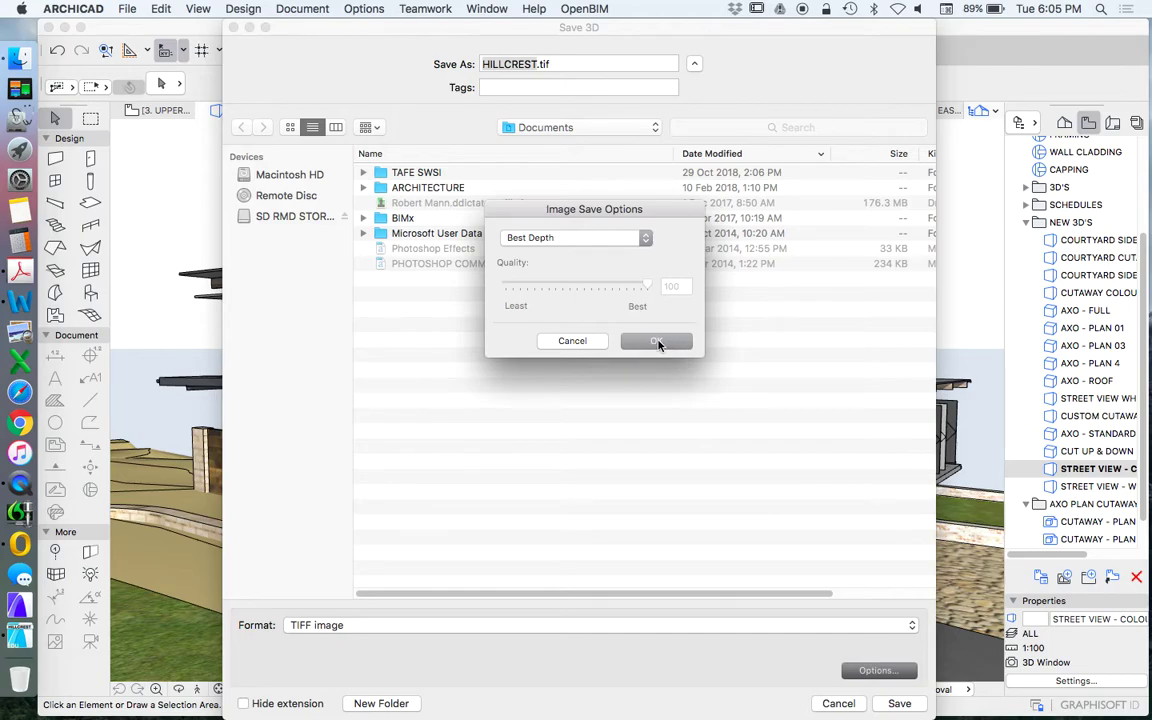
{"action": "left_click", "coordinate": [670, 343]}
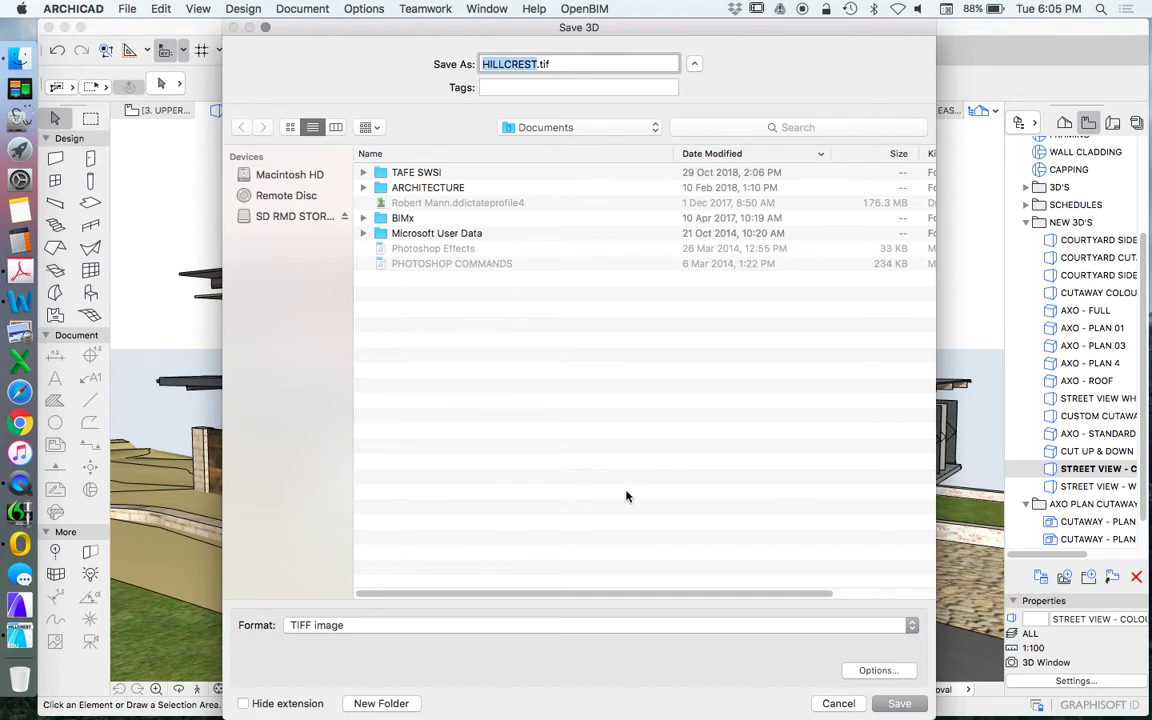
{"action": "left_click", "coordinate": [901, 704]}
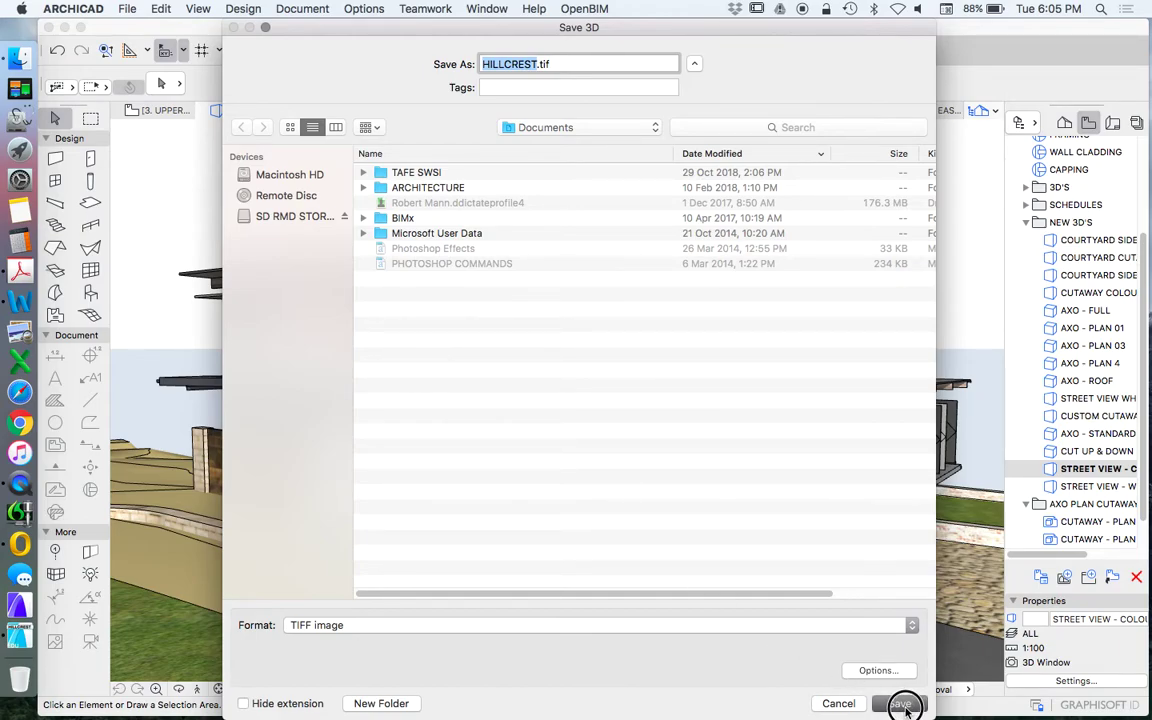
Name the image 'STREET VIEW - COLOUR' and save it to Documents.
{"action": "left_click", "coordinate": [537, 64]}
{"action": "left_click", "coordinate": [420, 60]}
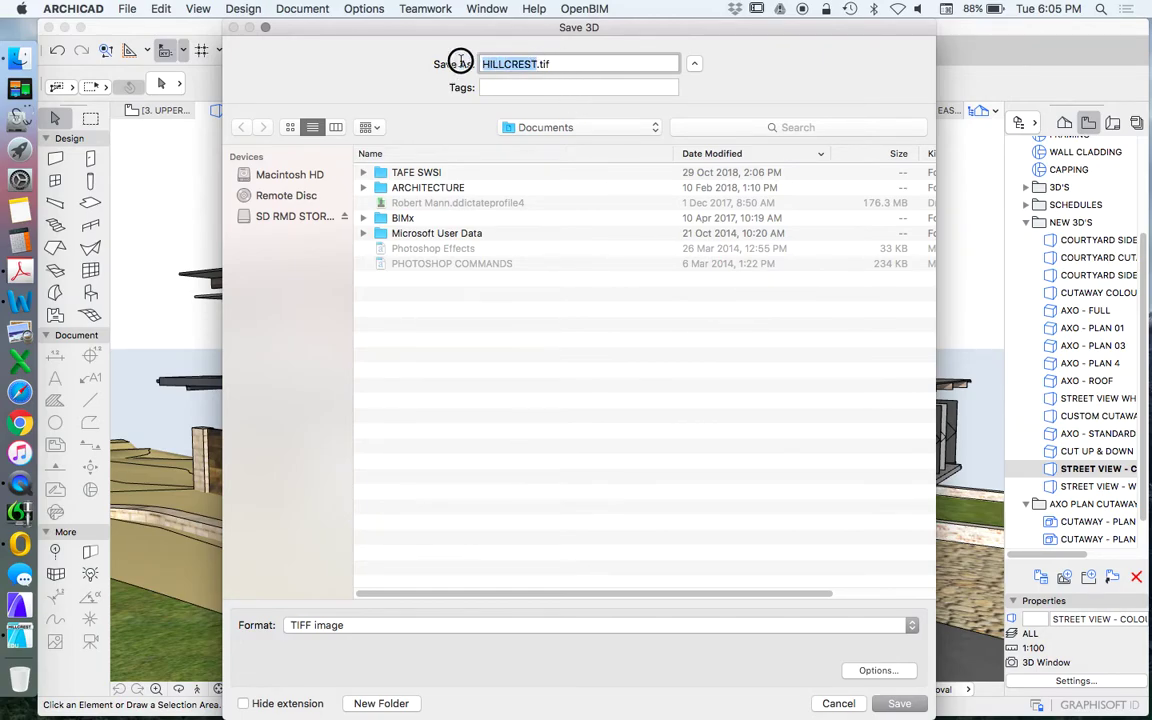
{"action": "type", "text": "STREET VIEW"}
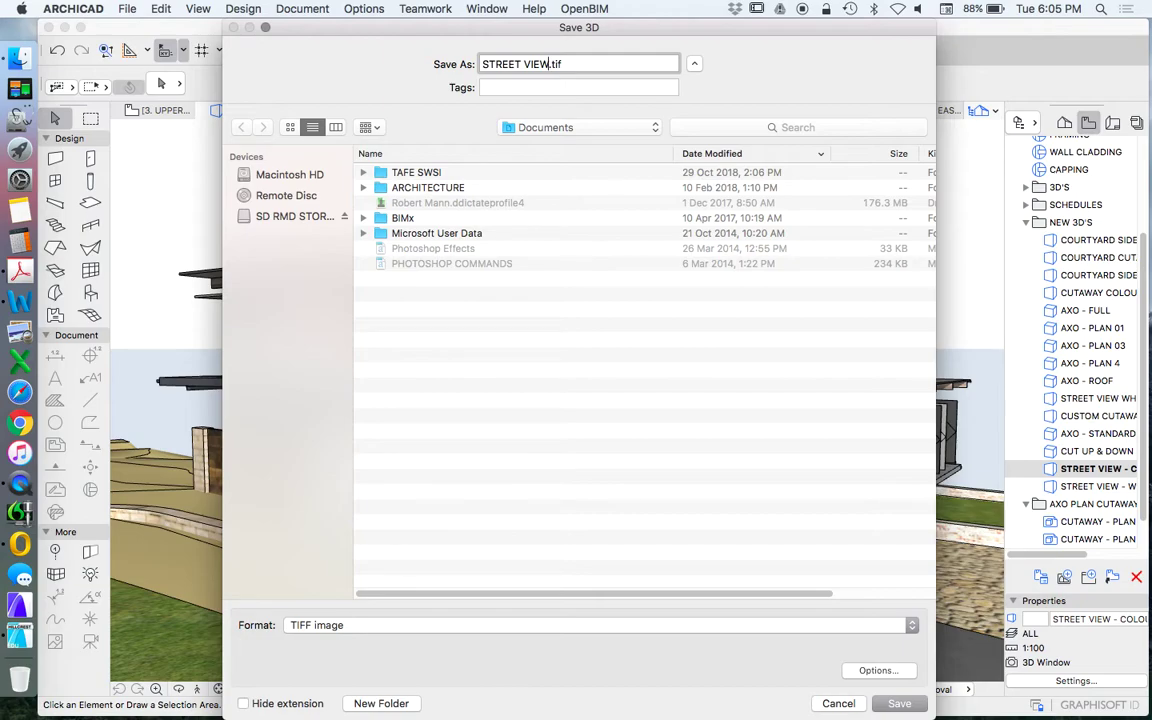
{"action": "type", "text": " CO"}
{"action": "key", "text": "BackSpace"}
{"action": "key", "text": "BackSpace"}
{"action": "type", "text": "- COLOUR"}
{"action": "key", "text": "Return"}
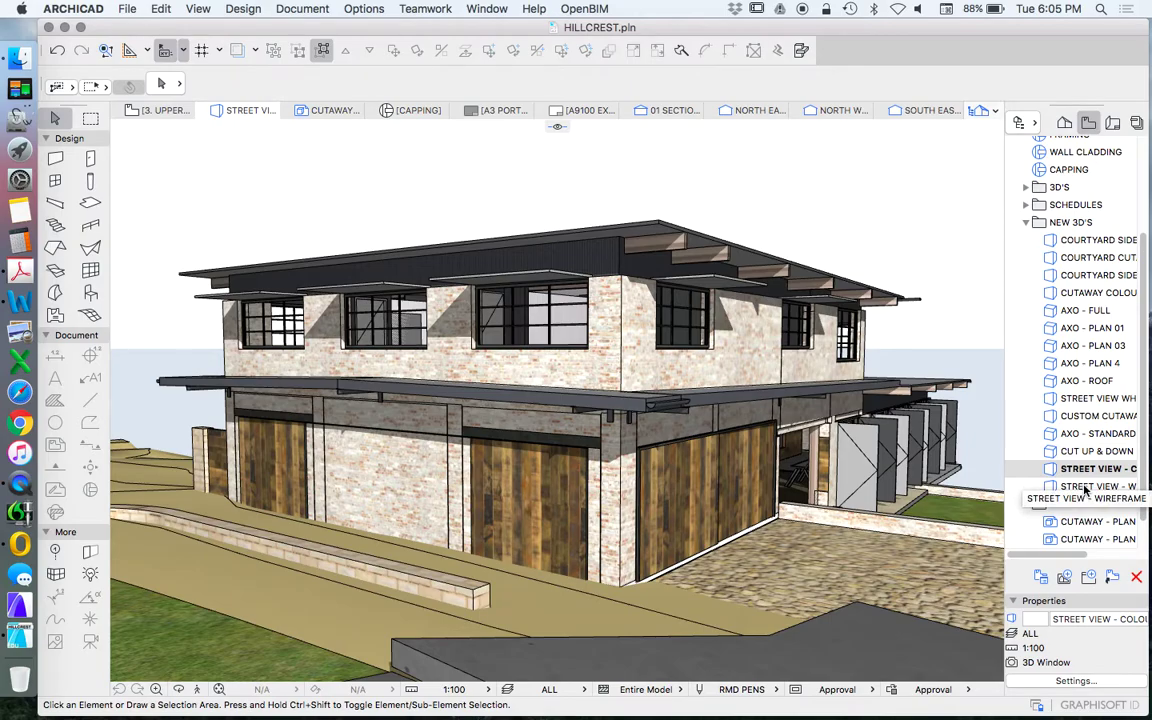
Open the wireframe saved view and save it as 'STREET VIEW - WIREFRAME.tif'.
{"action": "double_click", "coordinate": [1085, 487]}
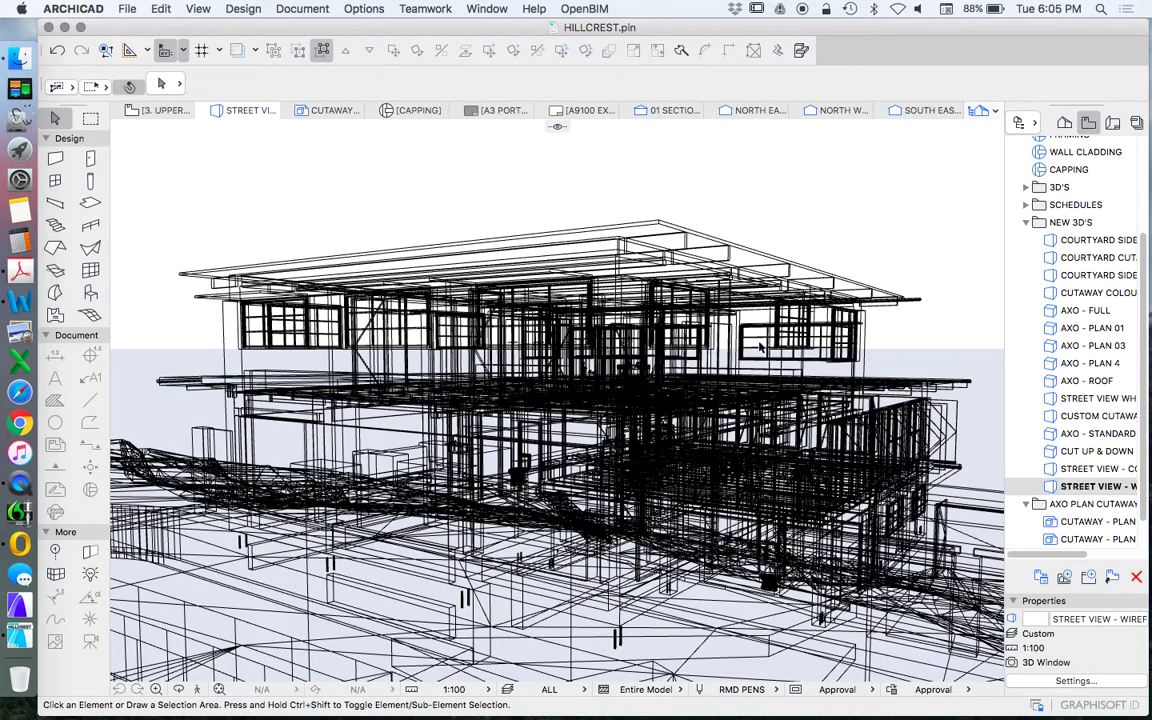
{"action": "left_click", "coordinate": [127, 8]}
{"action": "left_click", "coordinate": [155, 123]}
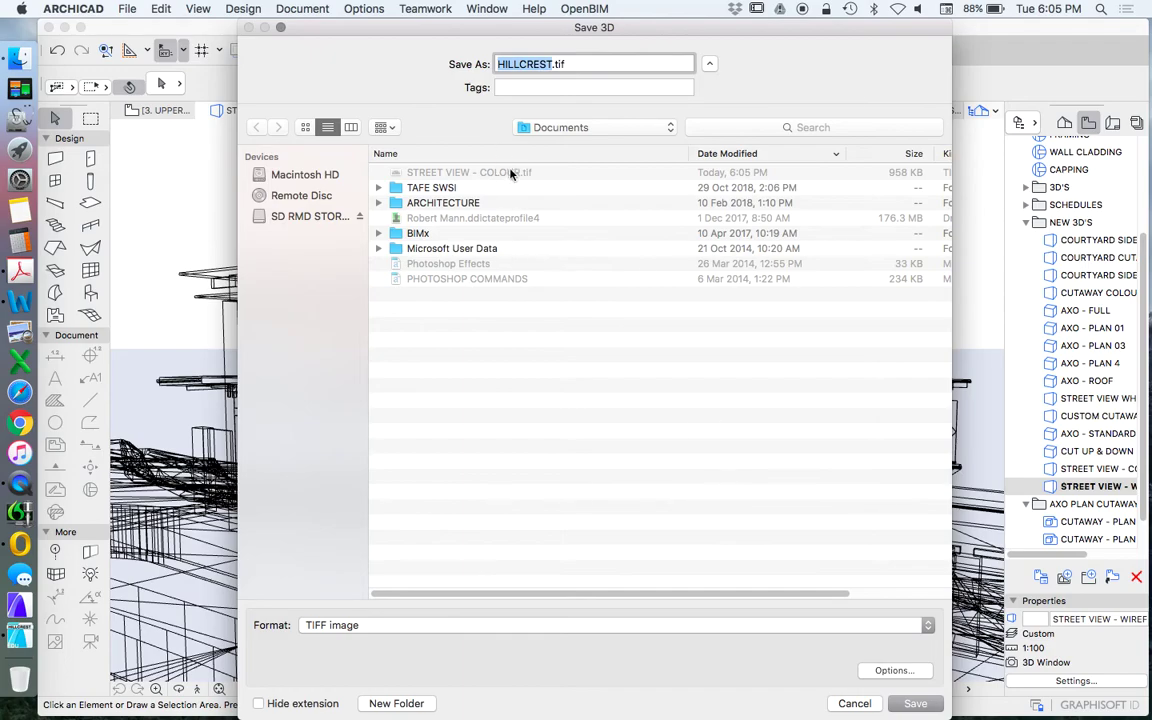
{"action": "left_click", "coordinate": [510, 173]}
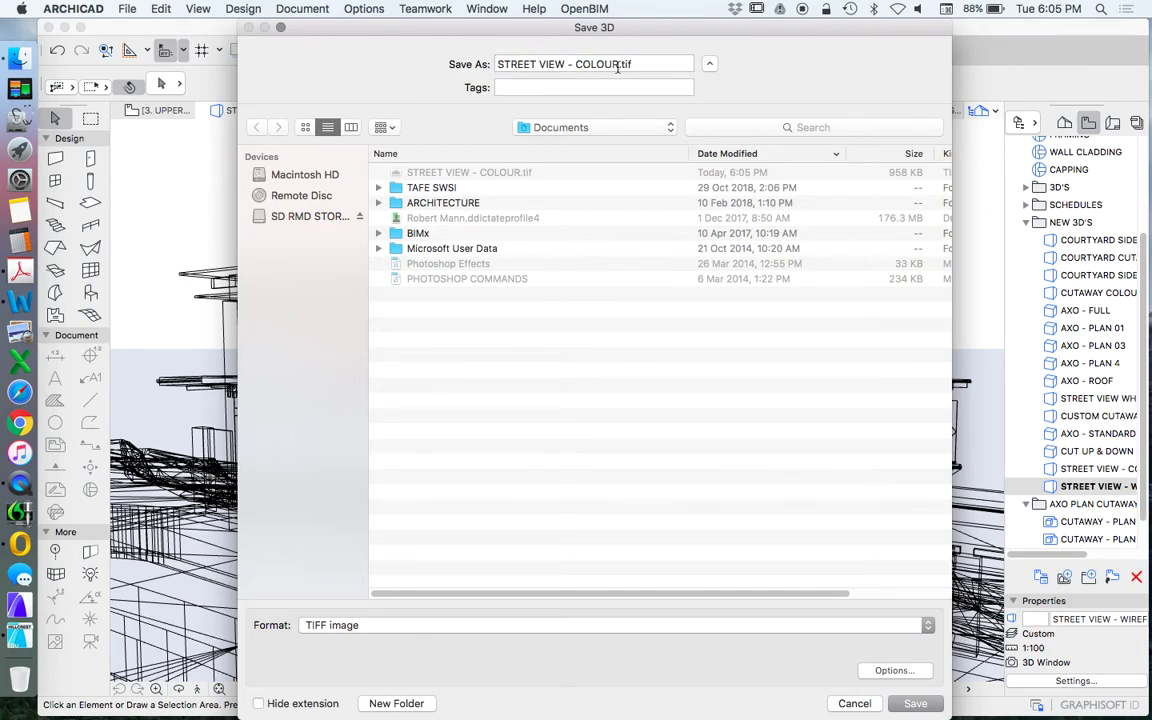
{"action": "double_click", "coordinate": [579, 66]}
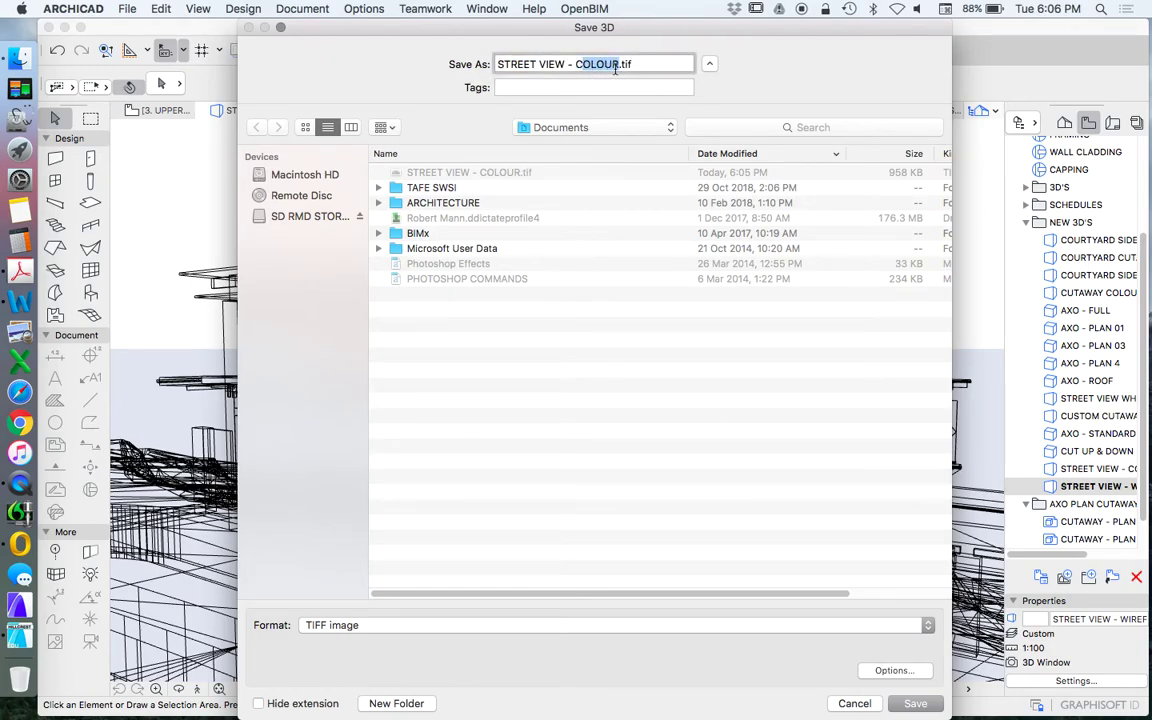
{"action": "key", "text": "BackSpace"}
{"action": "type", "text": "WIREFRAME"}
{"action": "key", "text": "Return"}
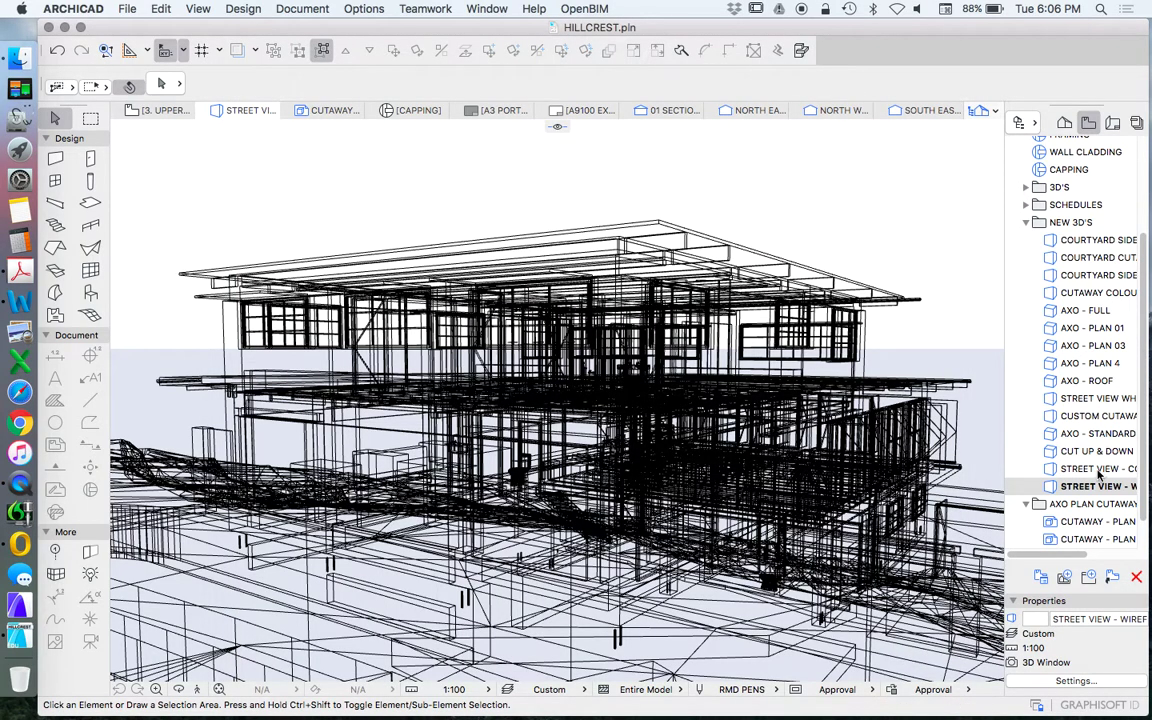
Open STREET VIEW WHITE and save it as 'STREET VIEW - WHITE.tif'.
{"action": "left_click", "coordinate": [1100, 398]}
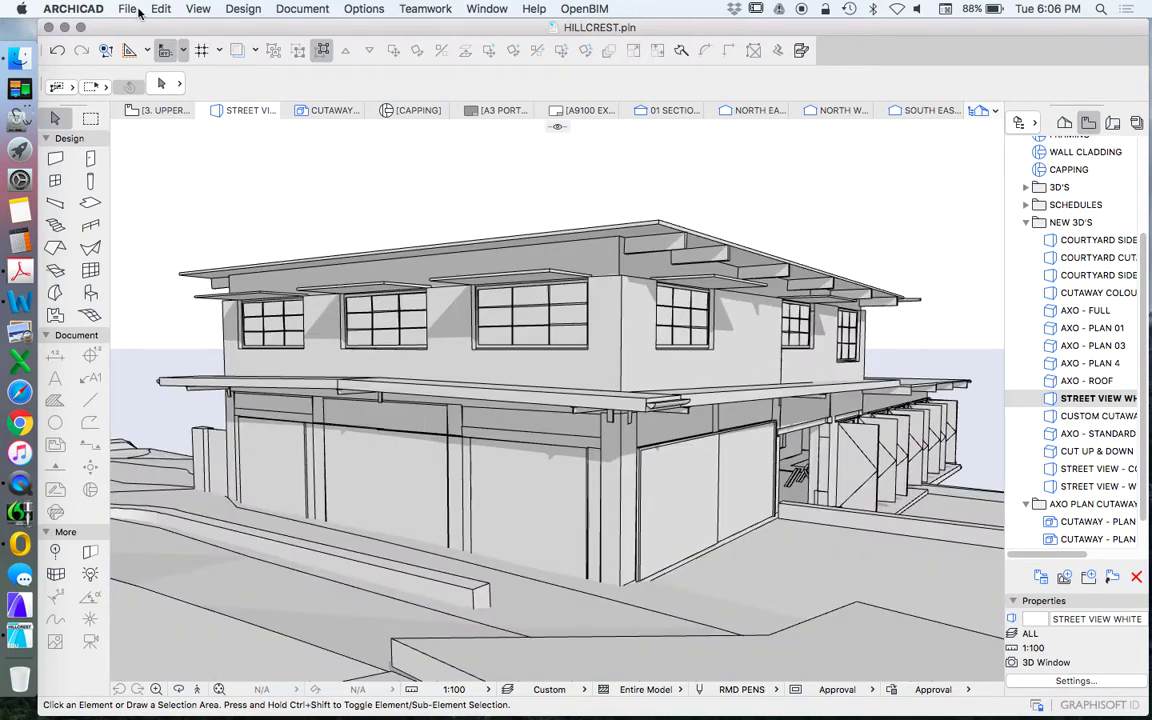
{"action": "left_click", "coordinate": [140, 9]}
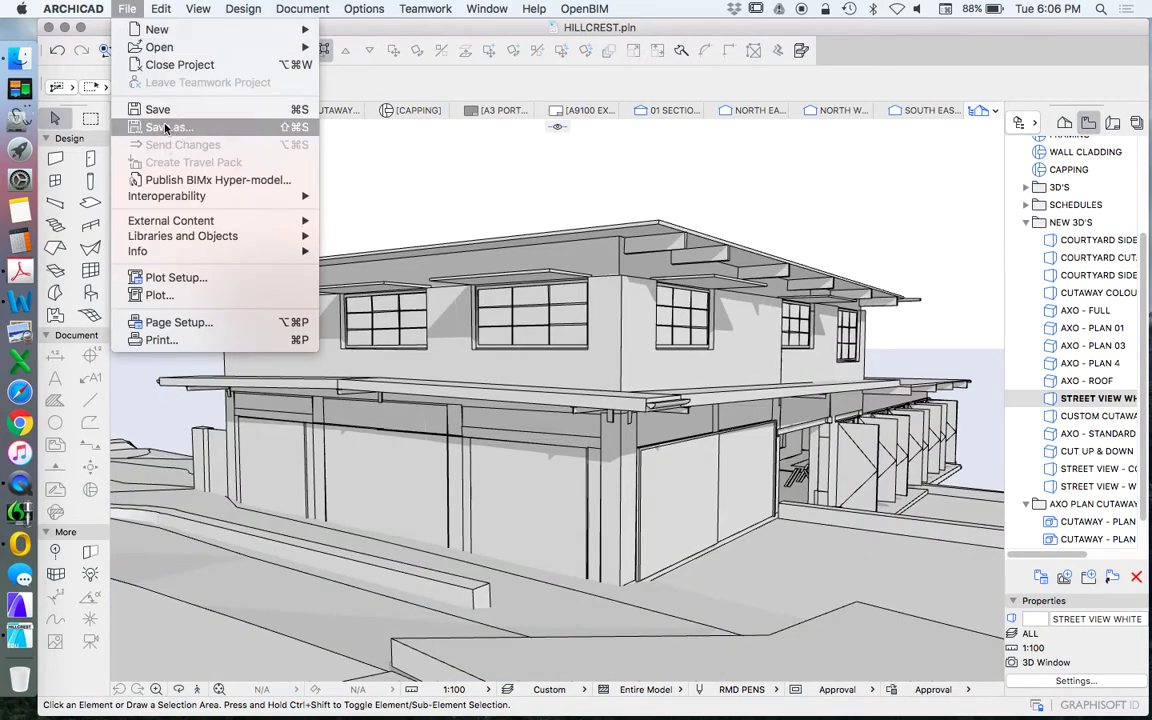
{"action": "left_click", "coordinate": [150, 123]}
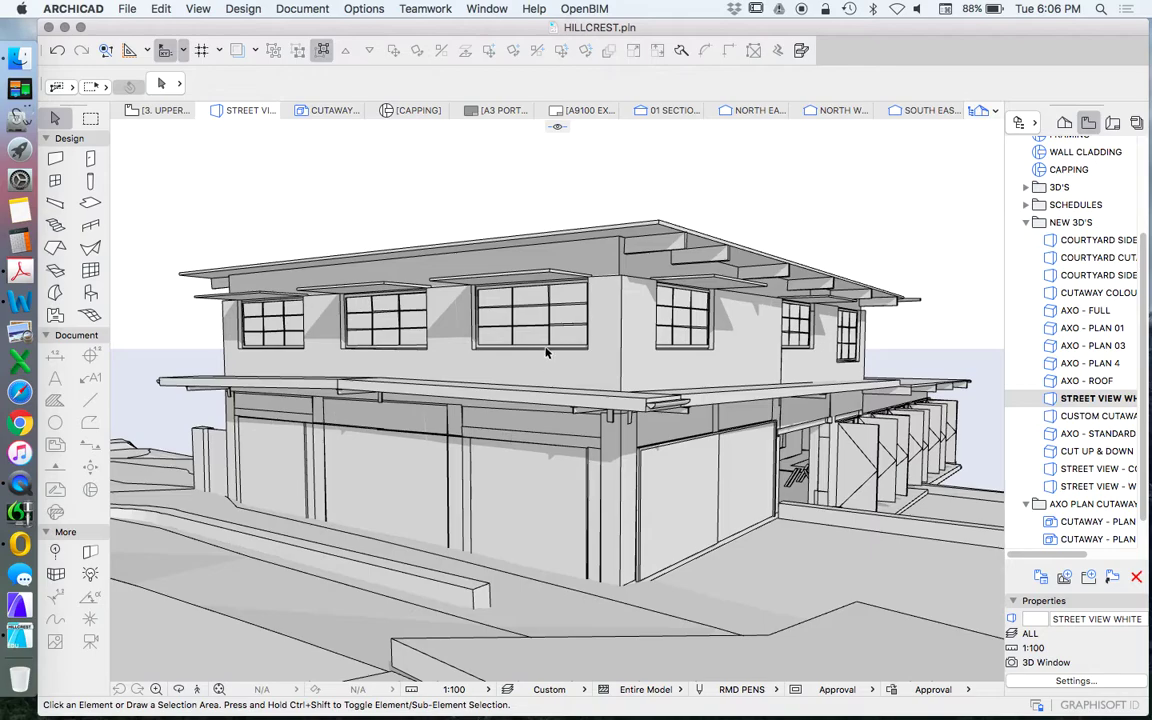
{"action": "left_click", "coordinate": [127, 9]}
{"action": "left_click", "coordinate": [187, 131]}
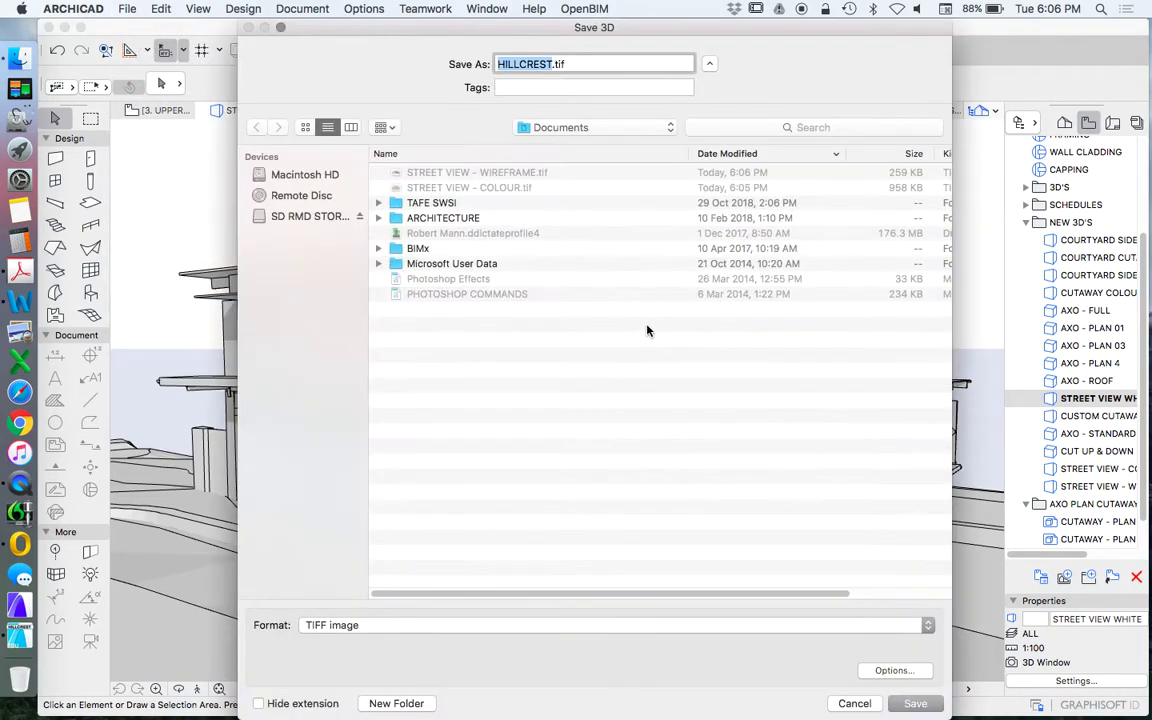
{"action": "left_click", "coordinate": [496, 187]}
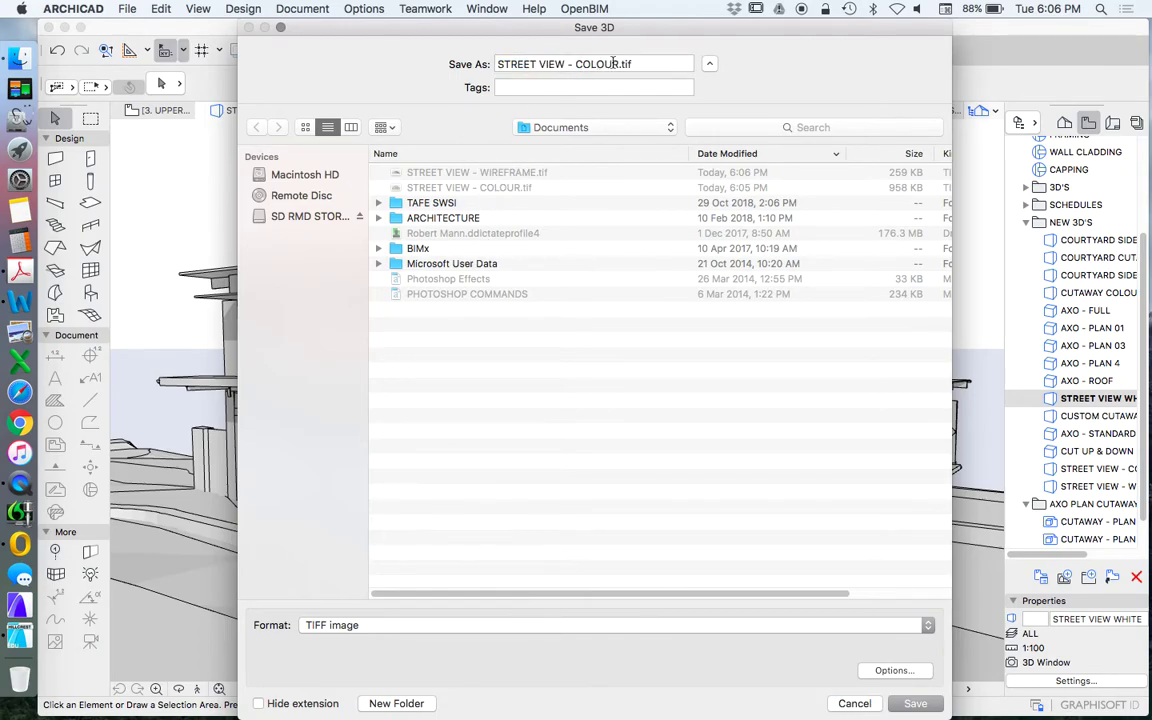
{"action": "double_click", "coordinate": [578, 65]}
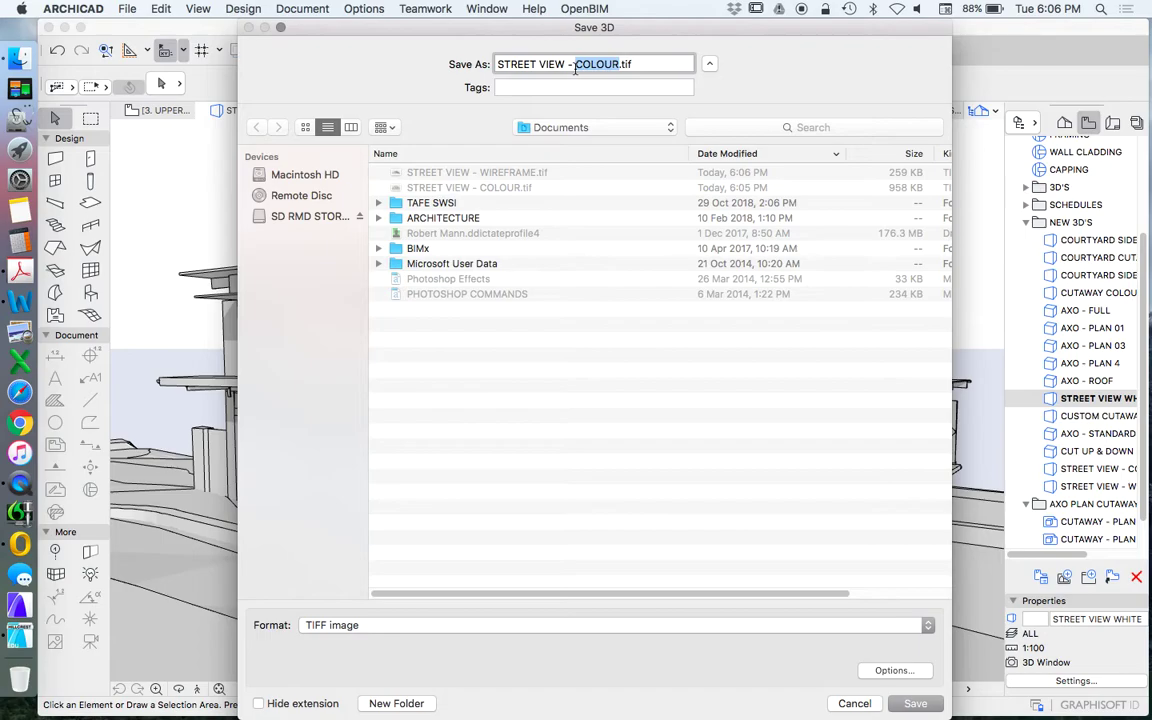
{"action": "type", "text": "WHITE"}
{"action": "key", "text": "Return"}
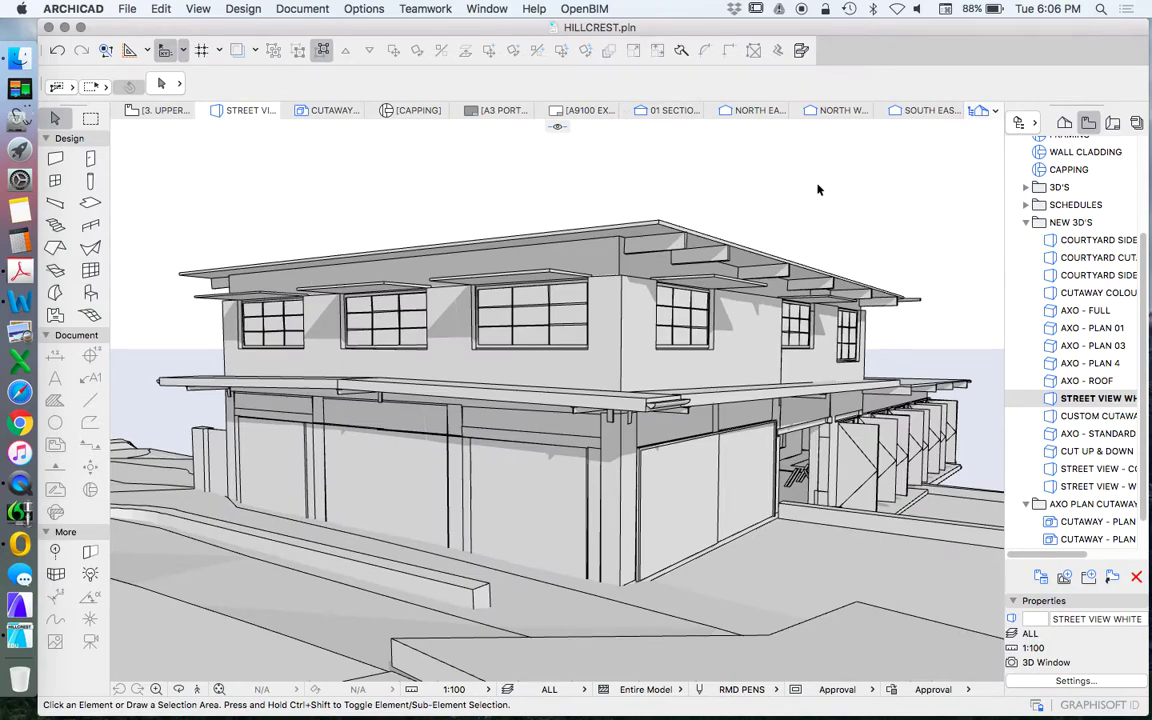